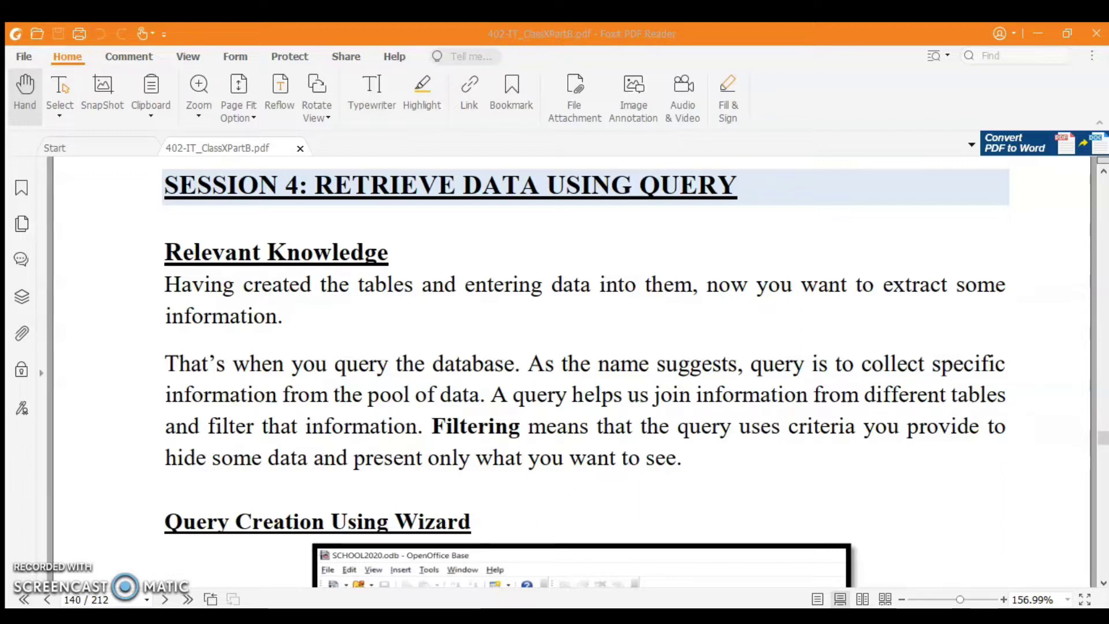
Step: Switch to OpenOffice Base and start a new query with the wizard, using the Sdetails table as its source
scroll(237, 535, down, 1)
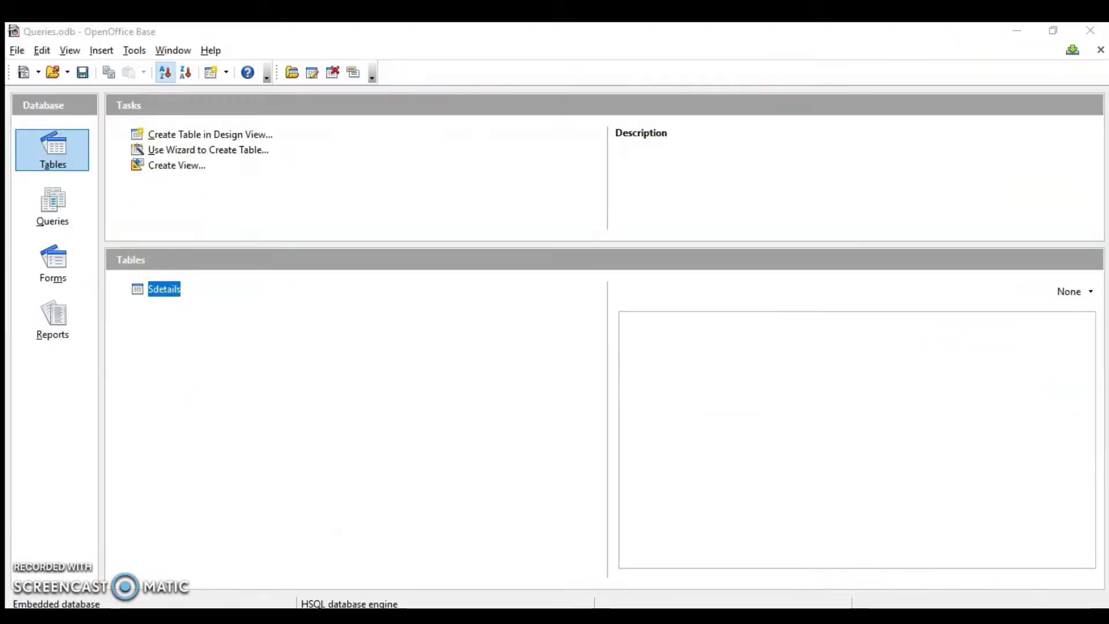
click(67, 215)
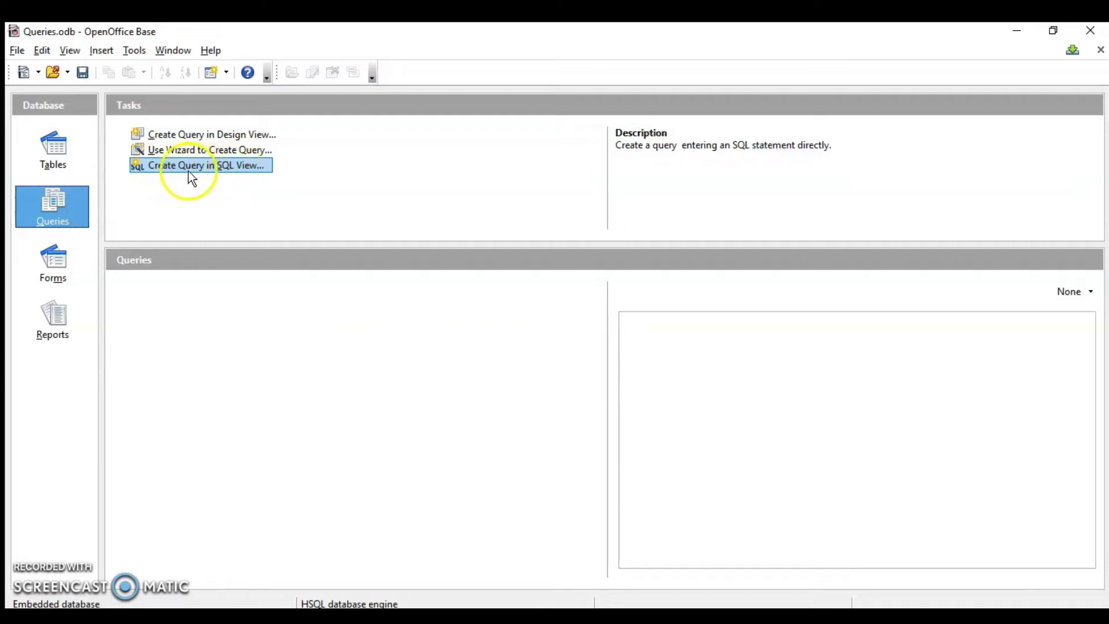
click(197, 152)
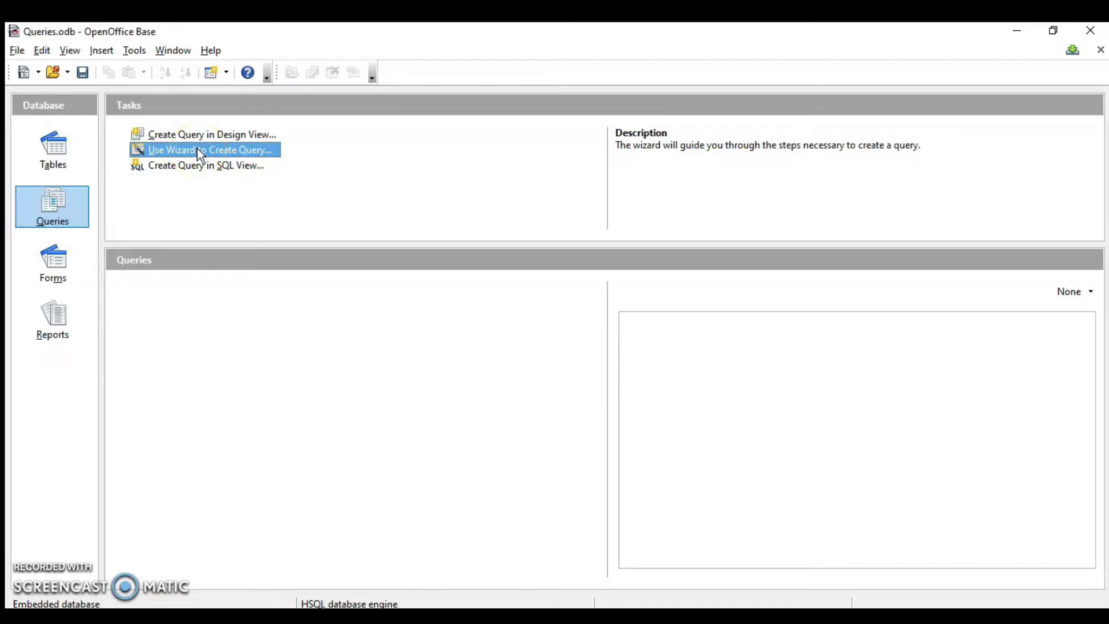
click(472, 211)
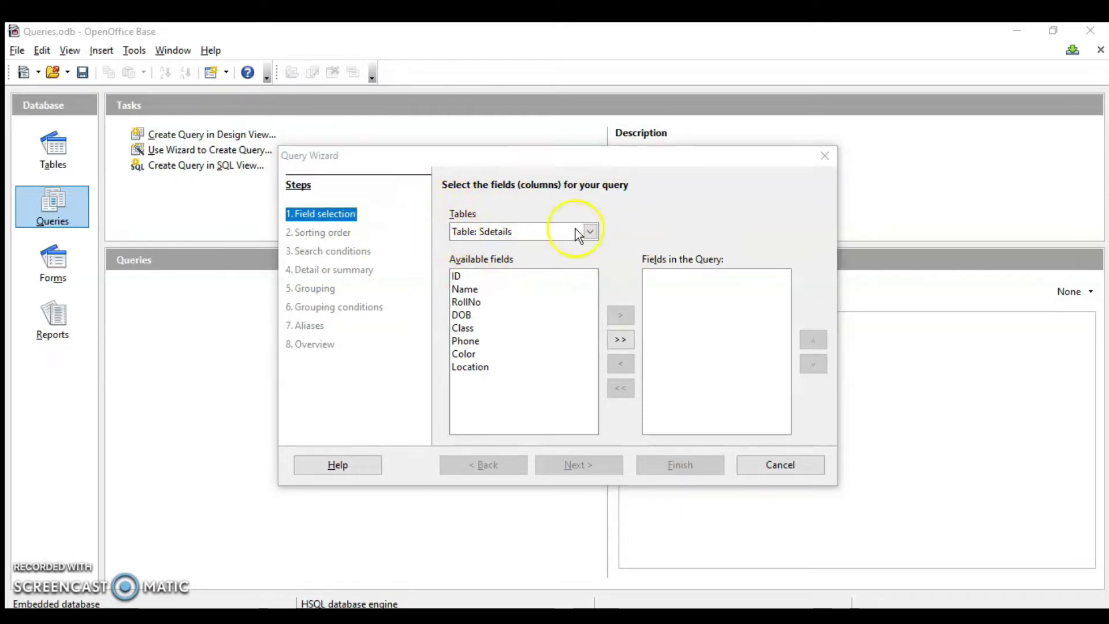
click(589, 232)
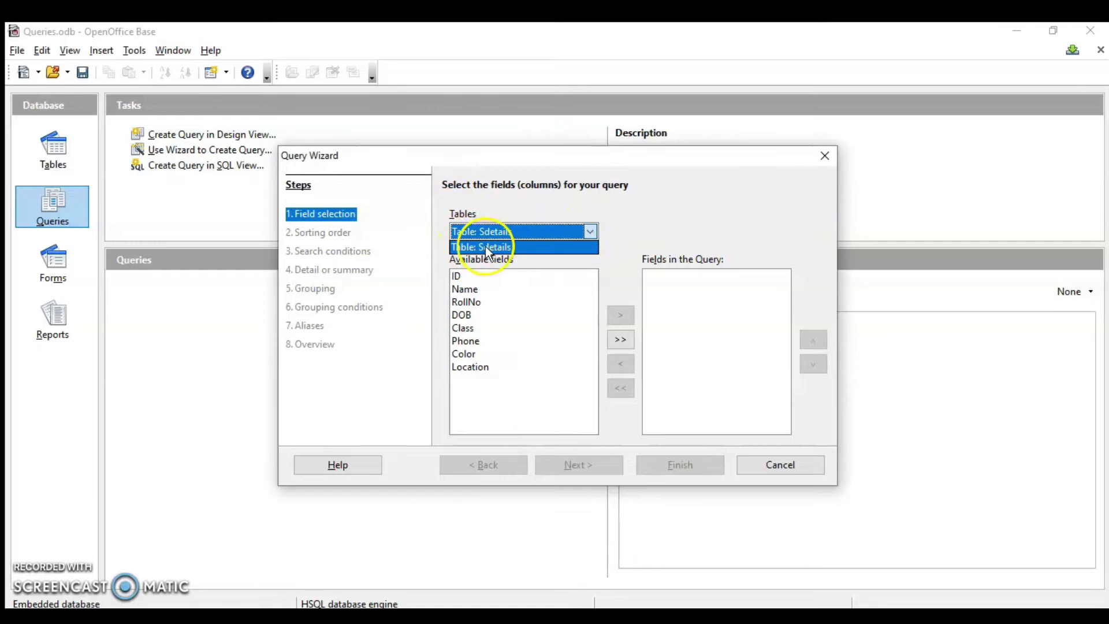
click(515, 249)
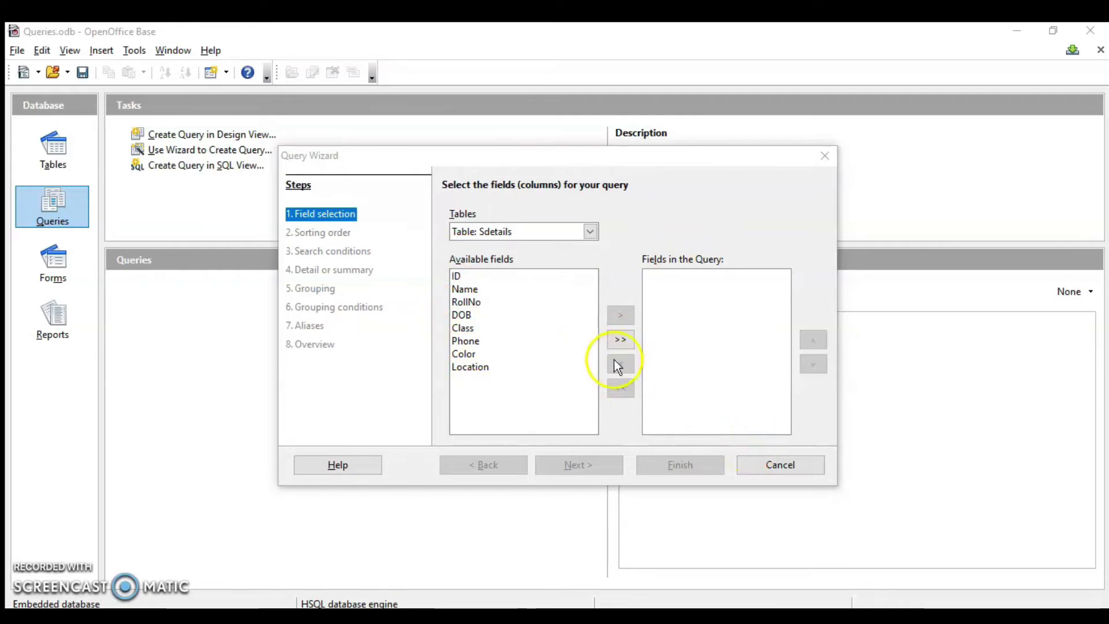
Step: Add only the Name, RollNo and Location fields of the Sdetails table to the query
click(620, 339)
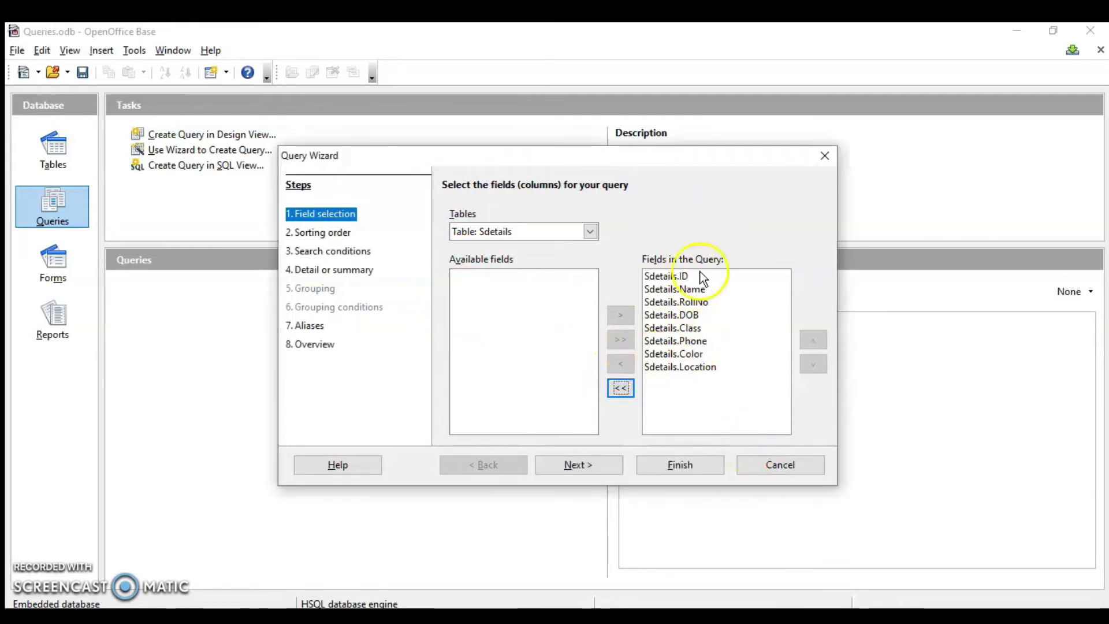
click(621, 390)
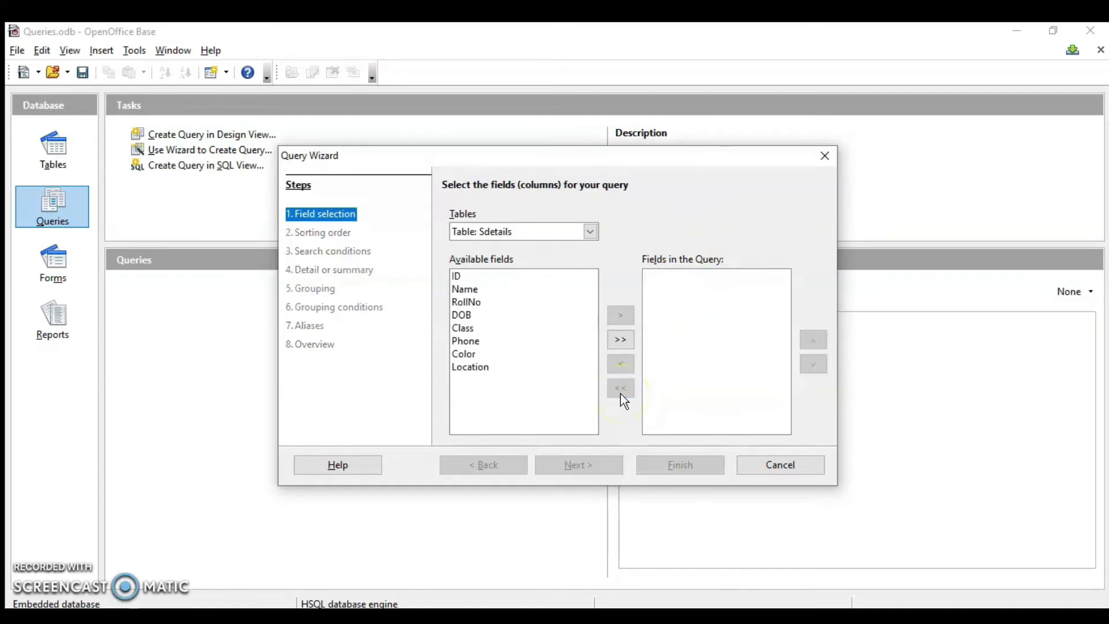
click(468, 290)
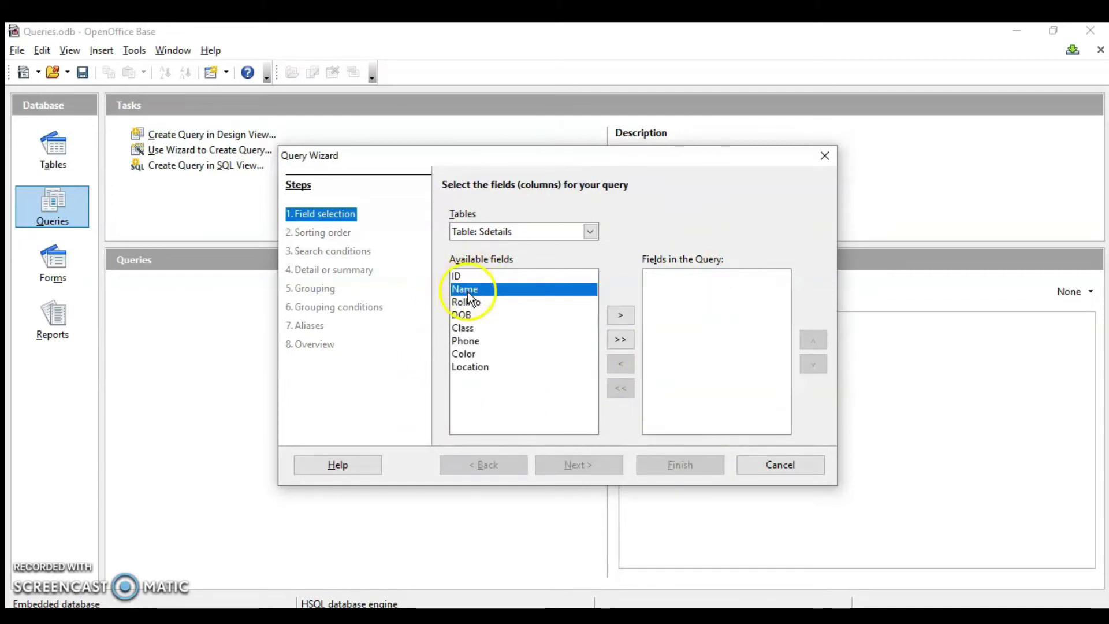
click(621, 316)
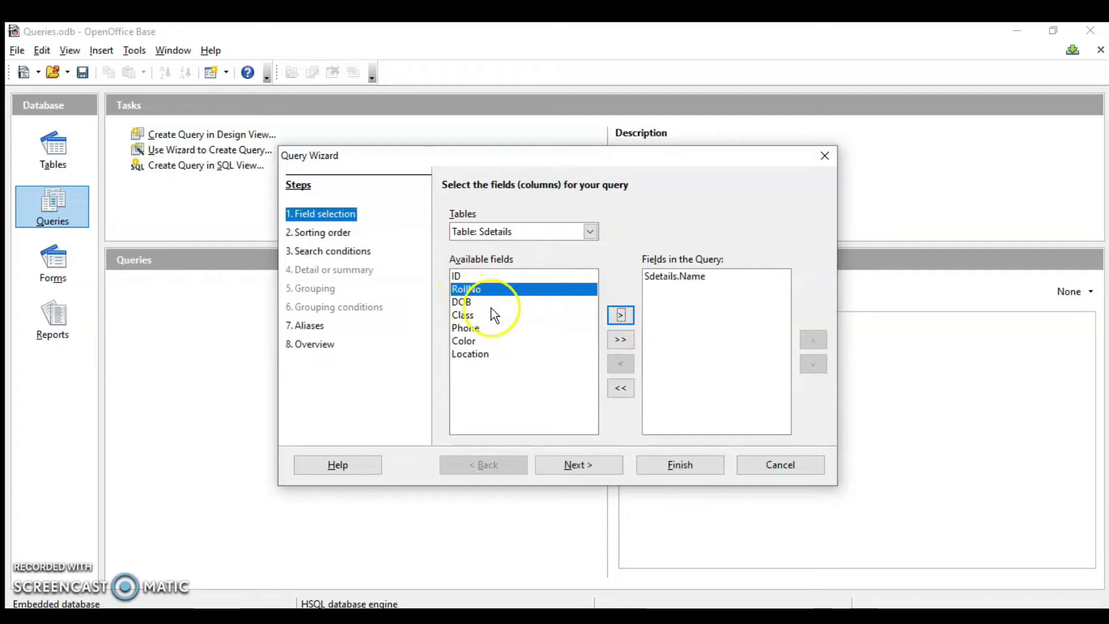
click(621, 315)
click(571, 341)
click(621, 315)
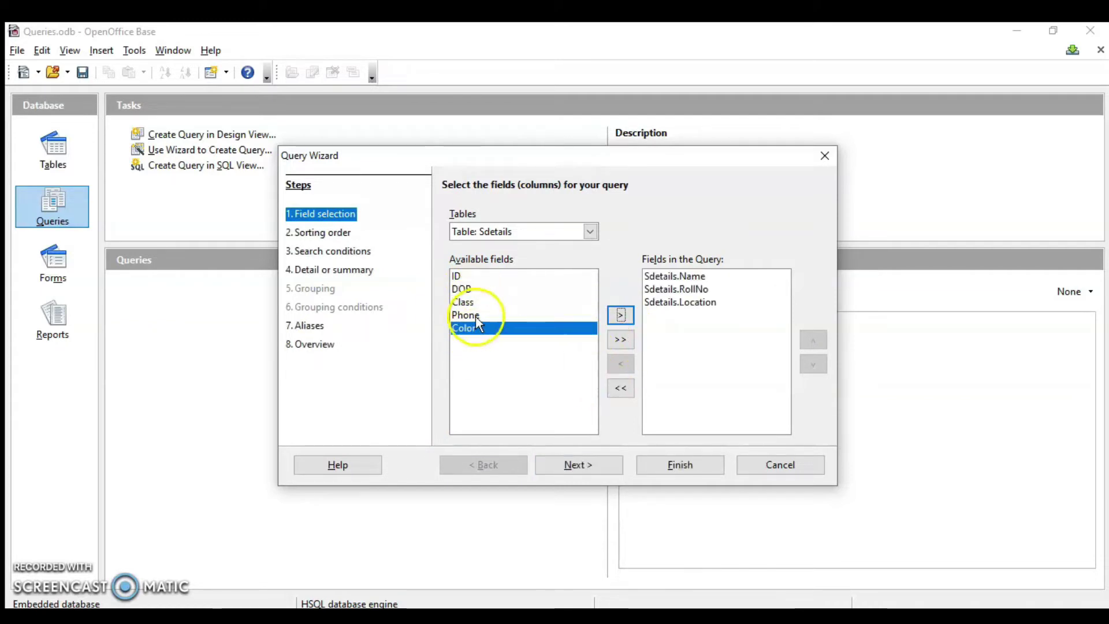
click(462, 288)
click(621, 314)
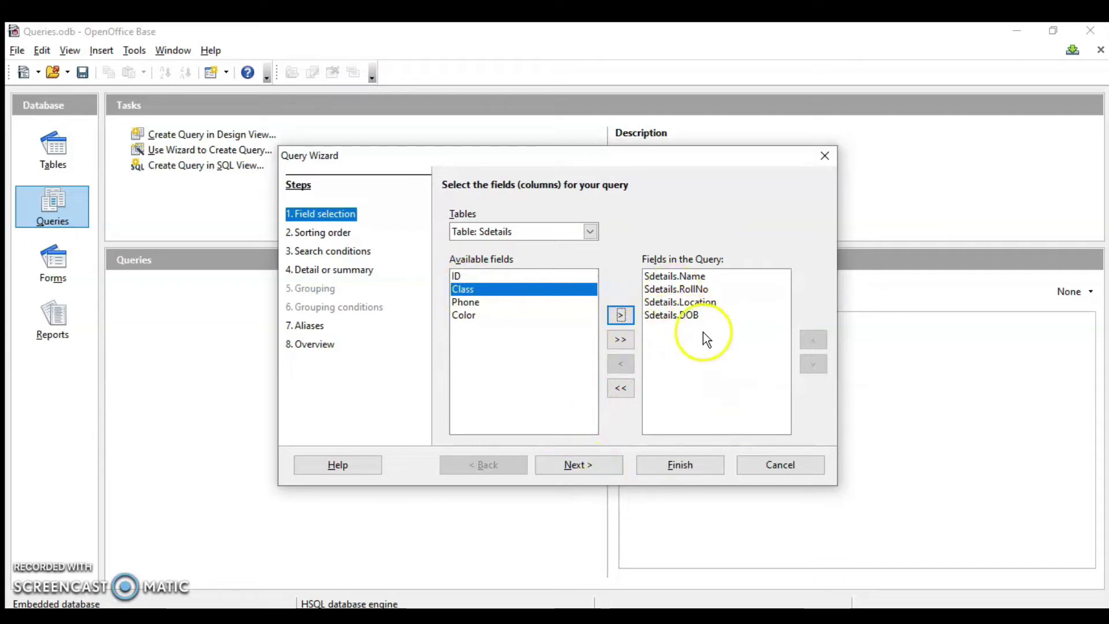
click(684, 315)
click(627, 362)
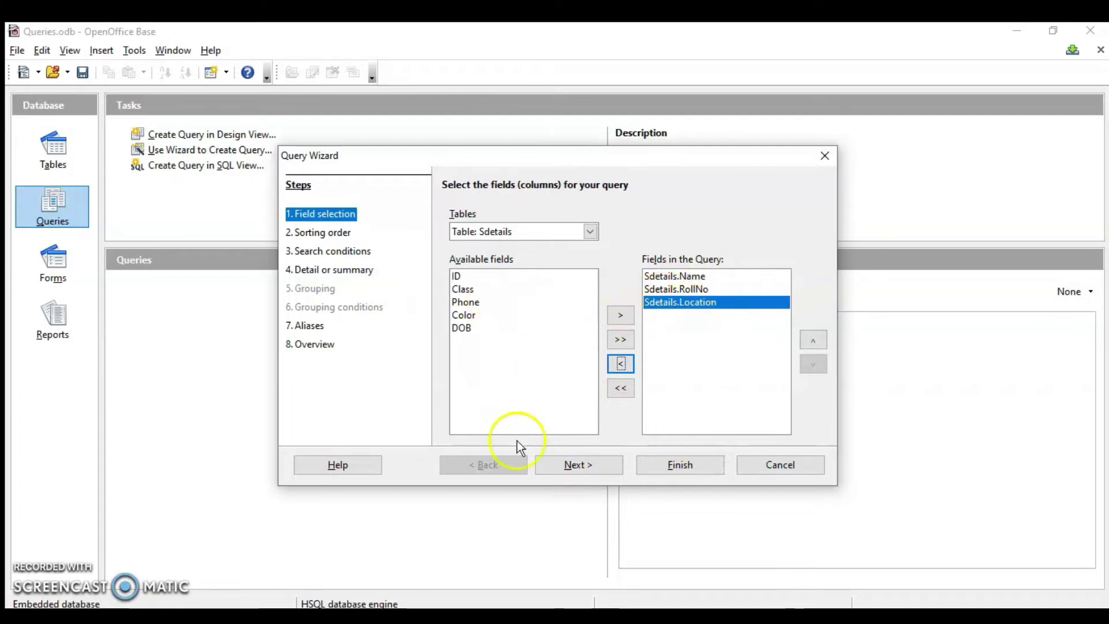
Step: Sort the query by Sdetails.Location in ascending order and proceed to the search conditions
click(570, 464)
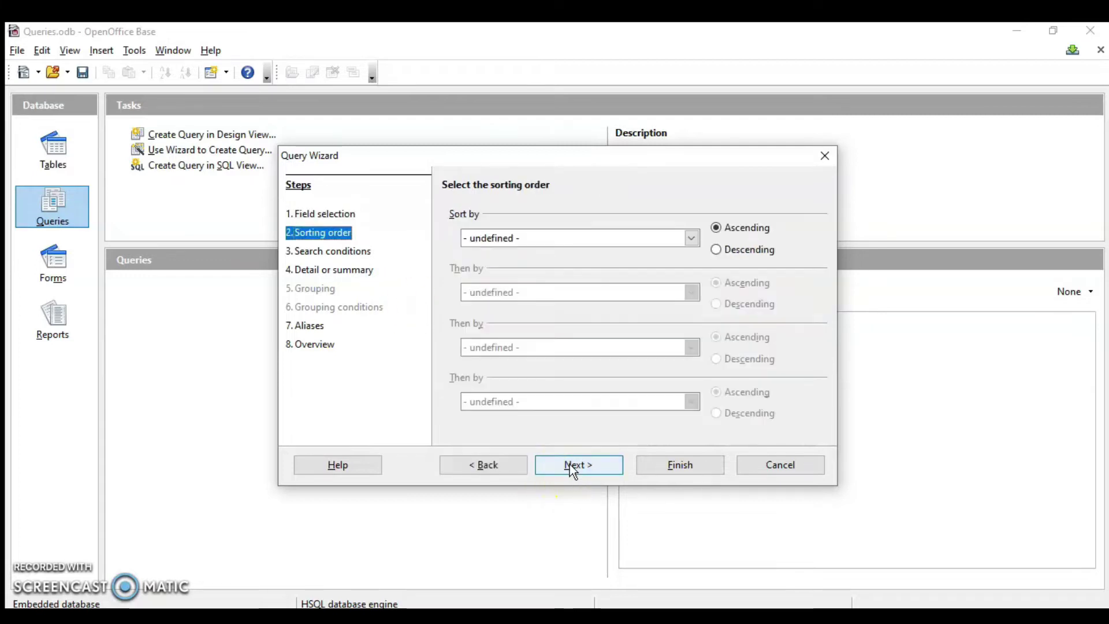
click(692, 237)
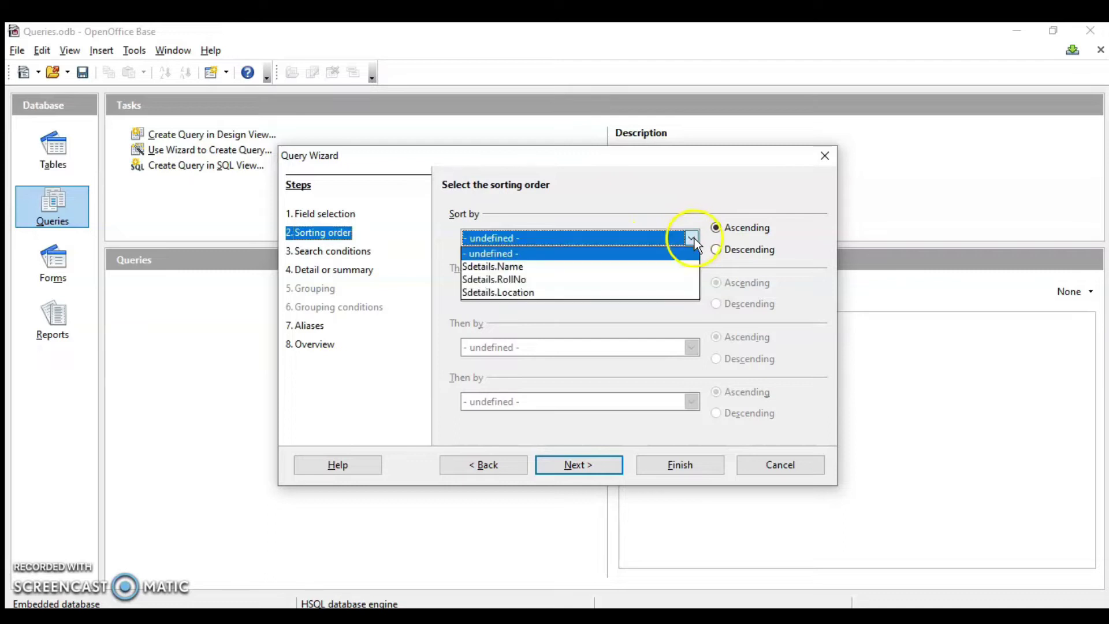
click(523, 293)
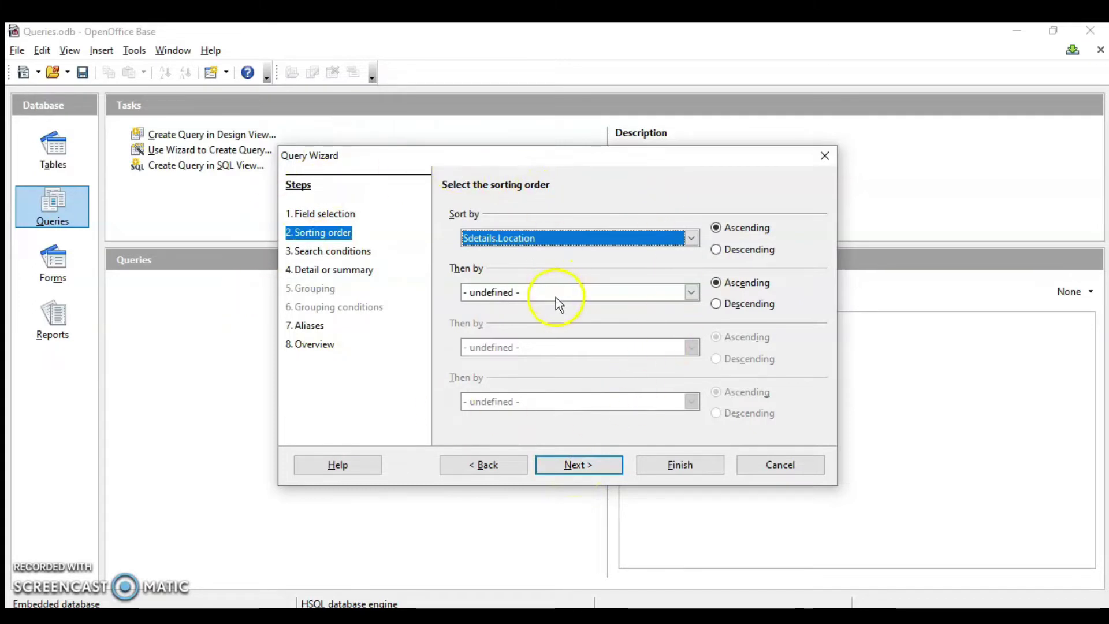
click(570, 461)
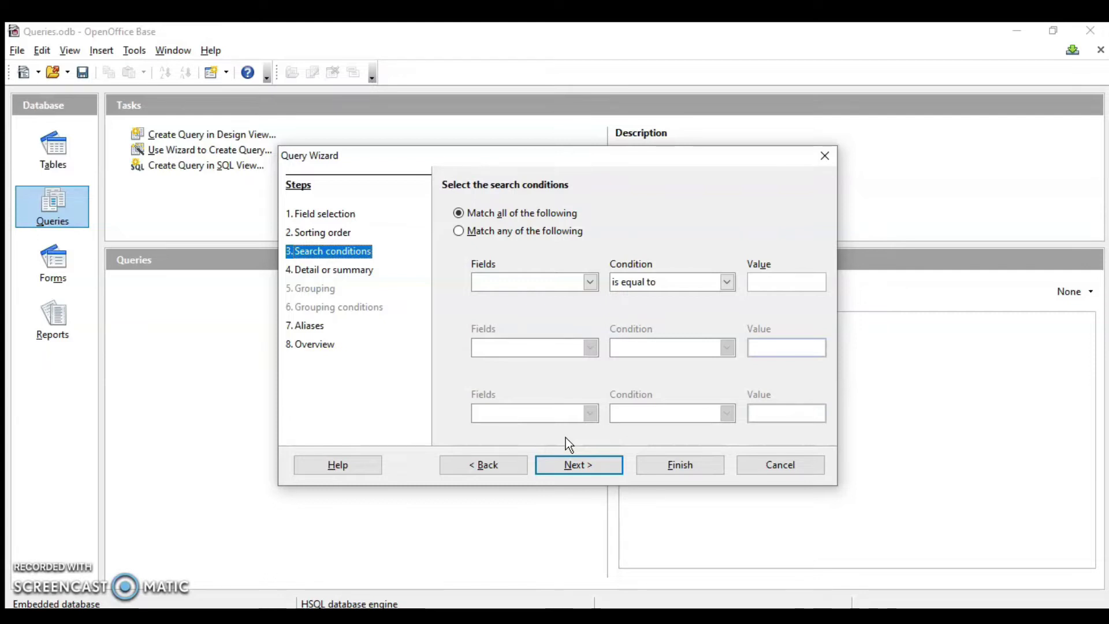
Step: Add the search condition Sdetails.Location is equal to Delhi and keep the detailed query type
click(578, 282)
click(535, 324)
click(759, 281)
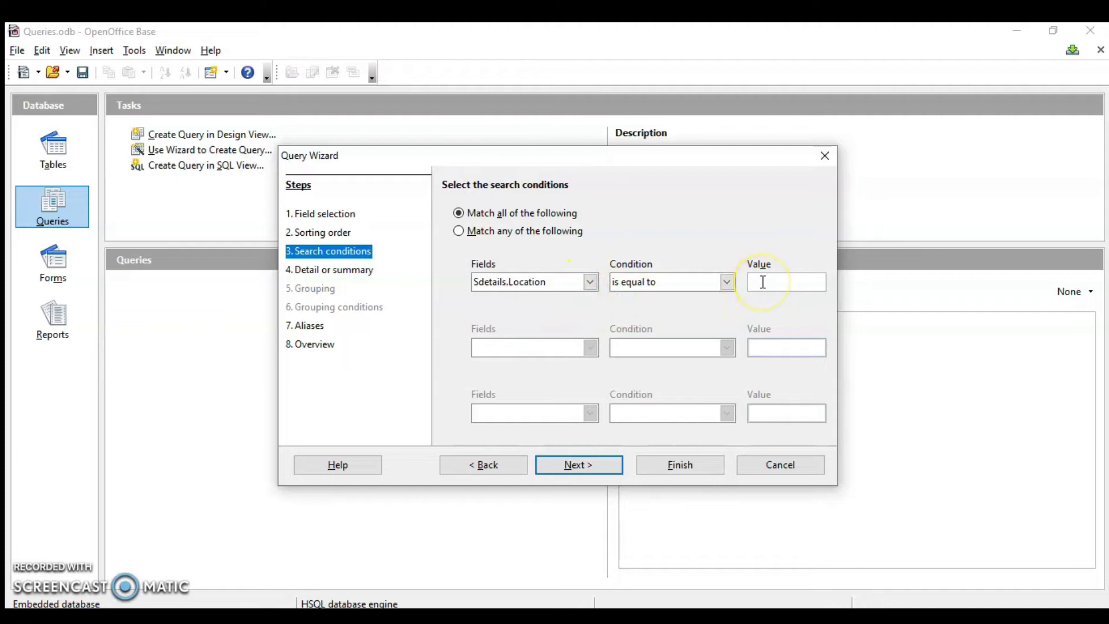
text(Delhi)
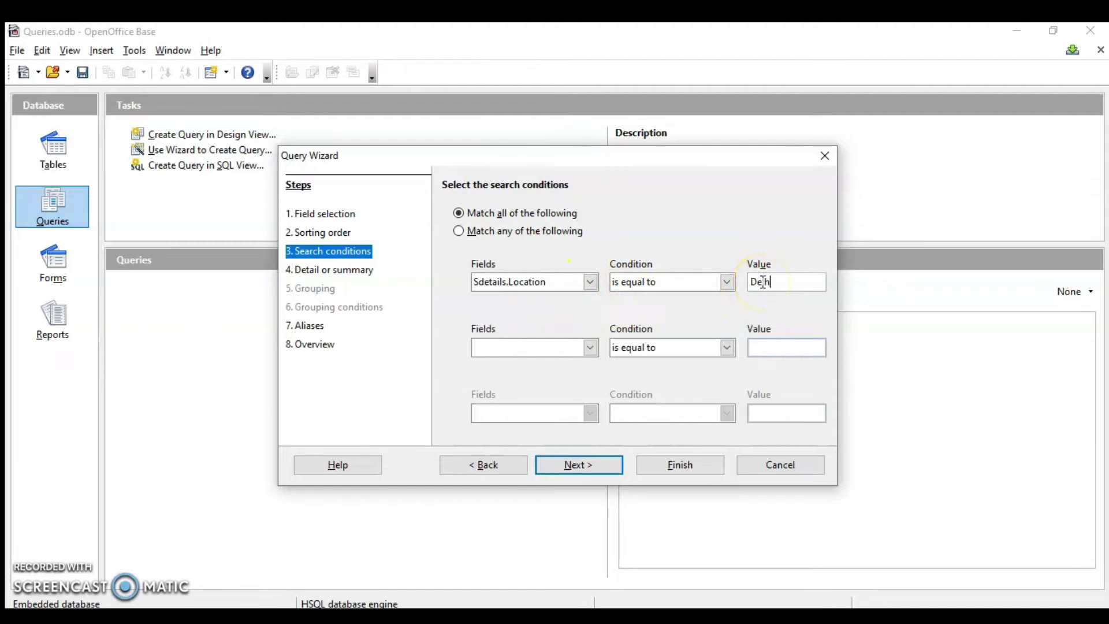
click(573, 471)
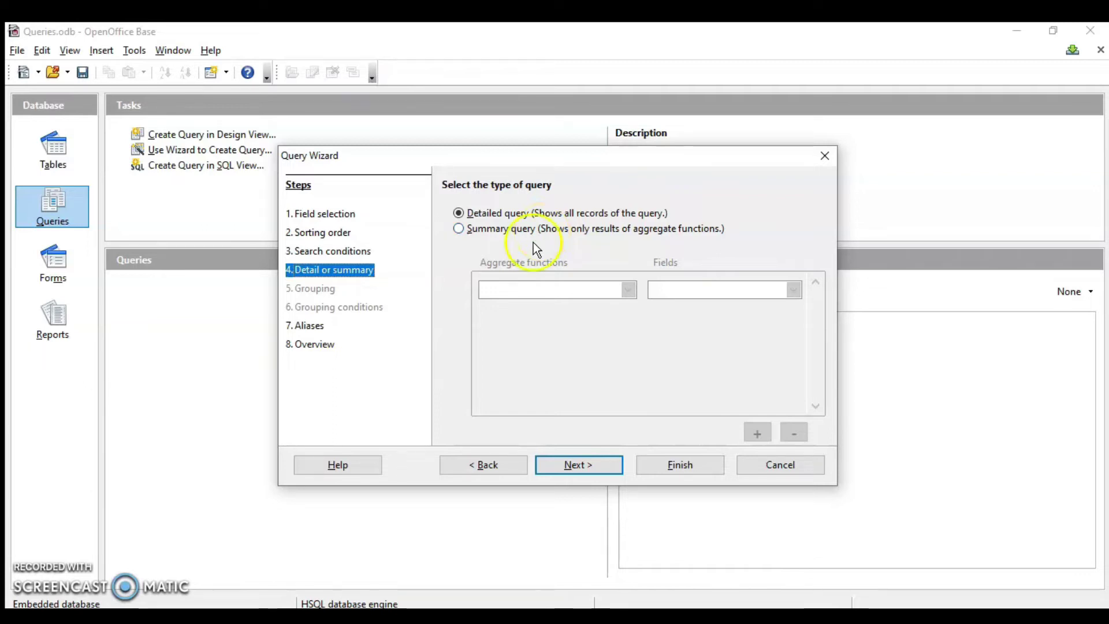
click(567, 465)
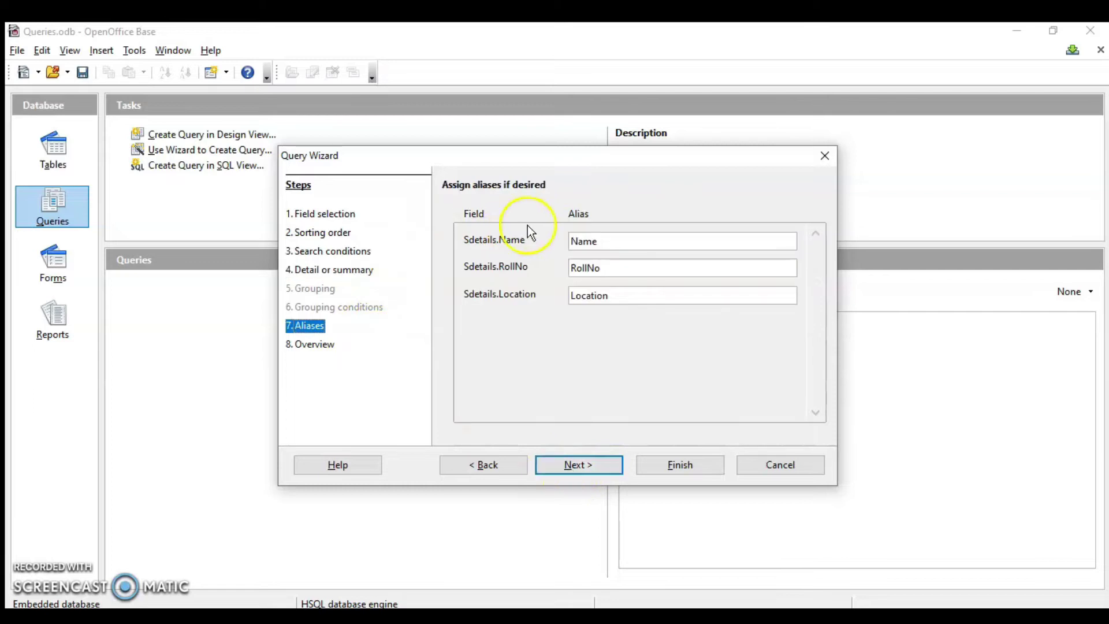
Step: Change the alias of the Sdetails.RollNo field to Roll Number and proceed to the query overview
double_click(604, 247)
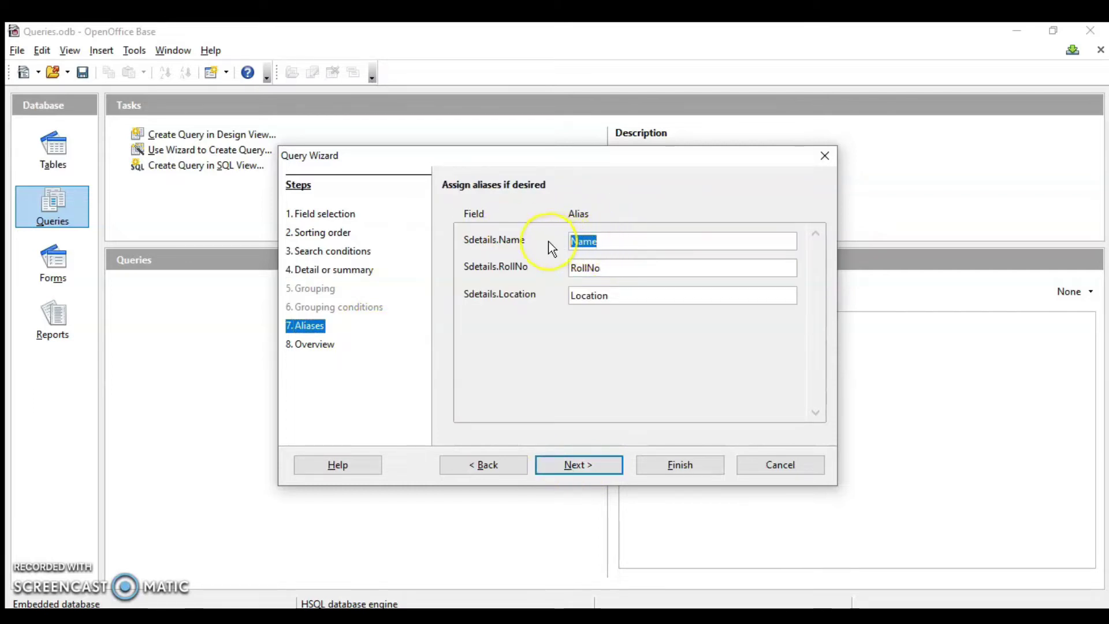
click(593, 267)
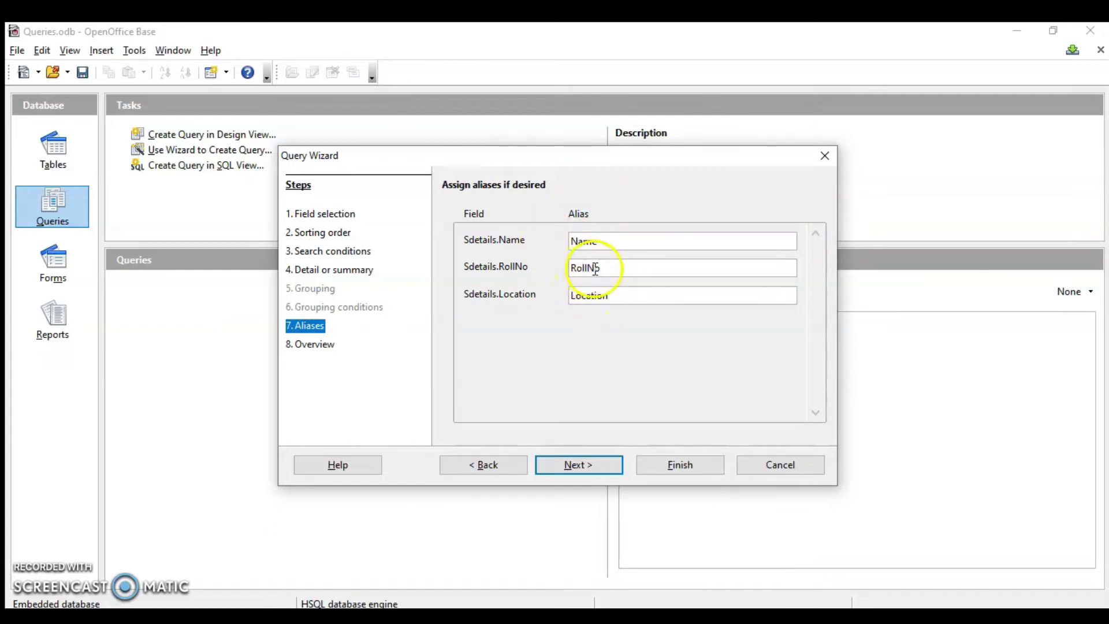
key(BackSpace)
key(BackSpace)
text(Number)
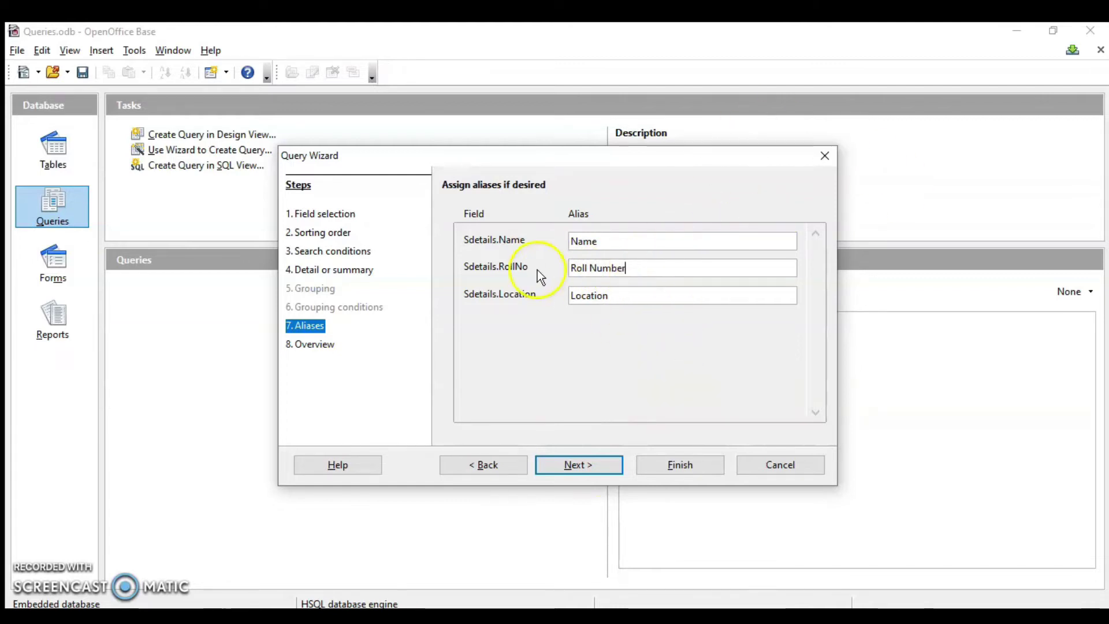
click(581, 464)
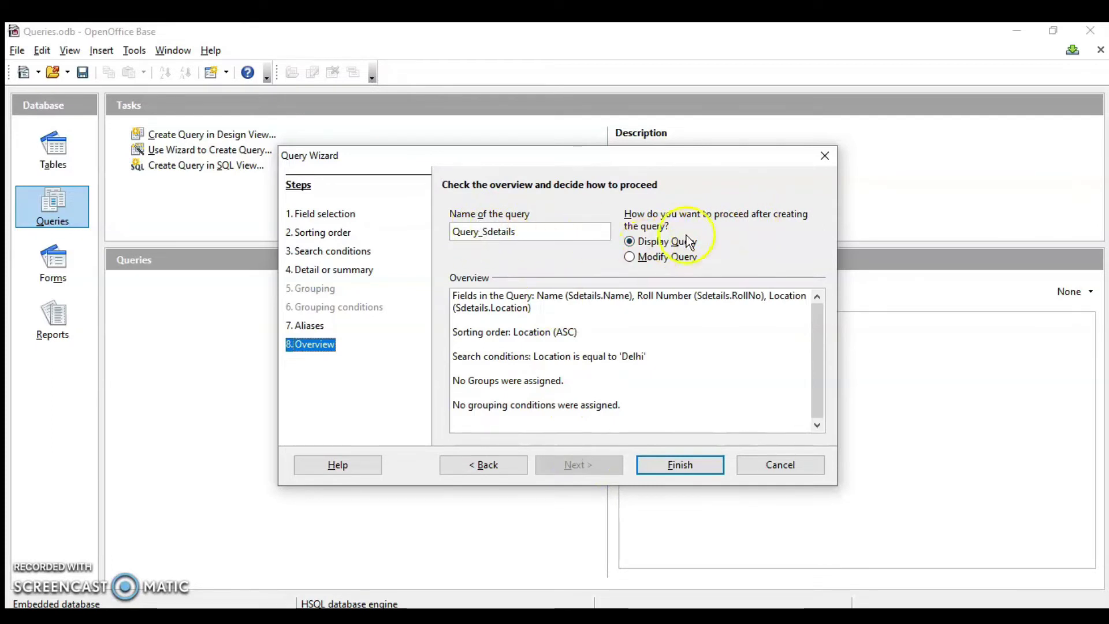
Step: Review the overview's sorting order and search conditions, then create the query with the Display Query option
click(629, 257)
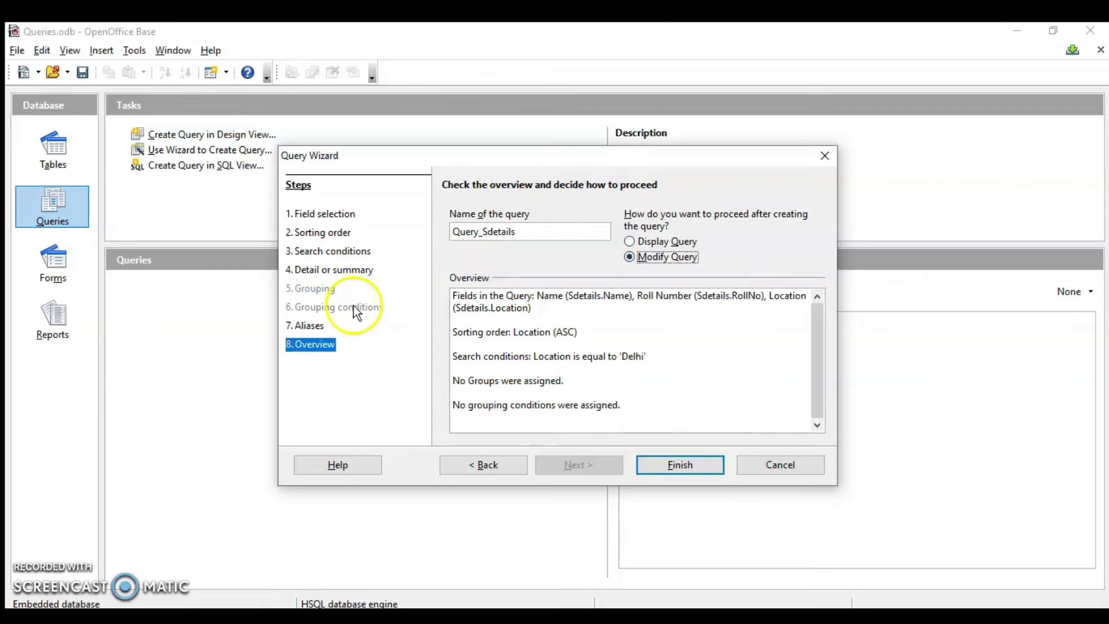
click(630, 241)
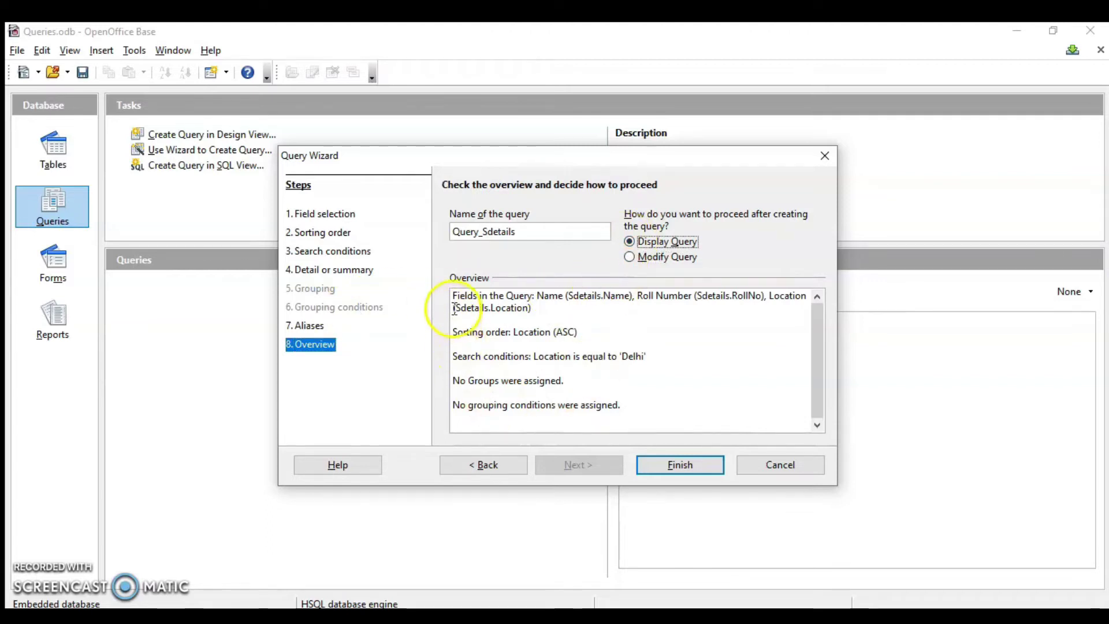
drag(453, 297, 633, 410)
click(509, 332)
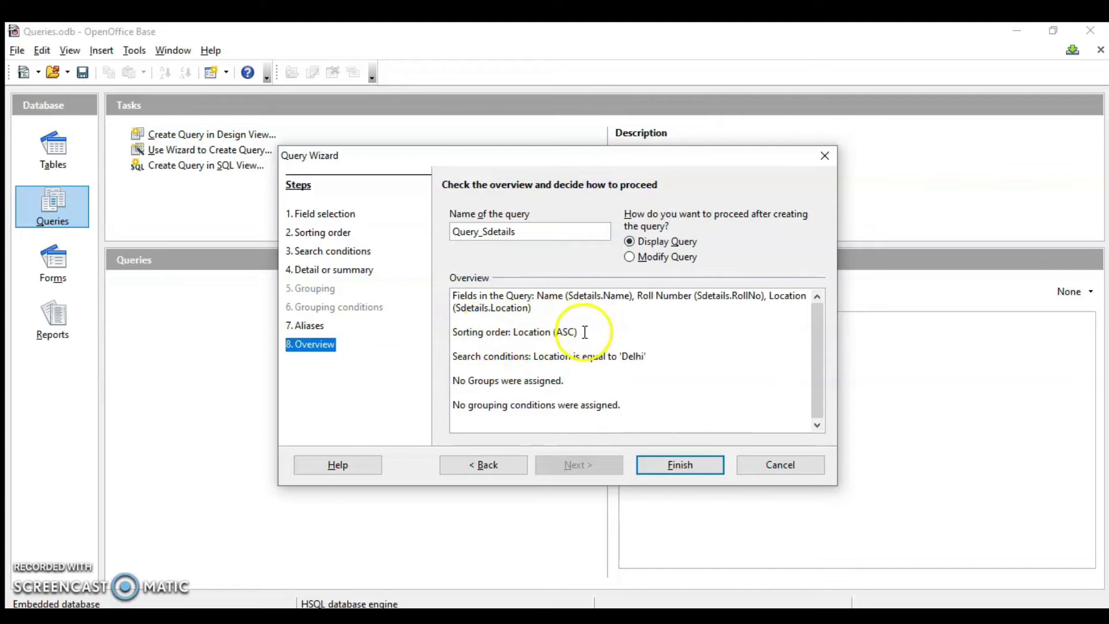
drag(577, 332, 554, 333)
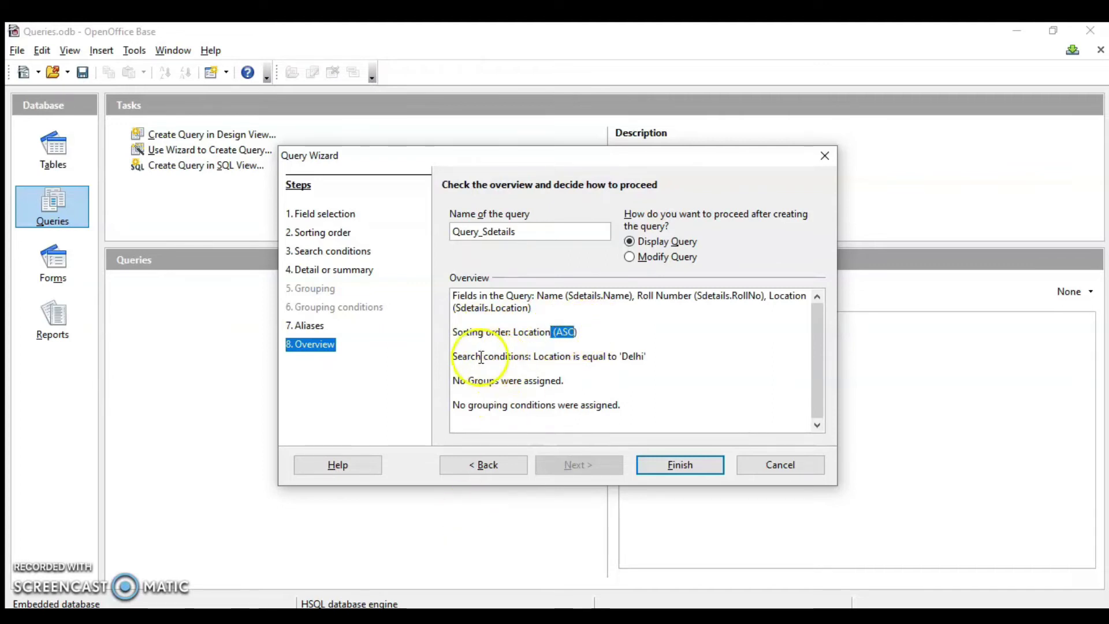
drag(452, 356, 667, 356)
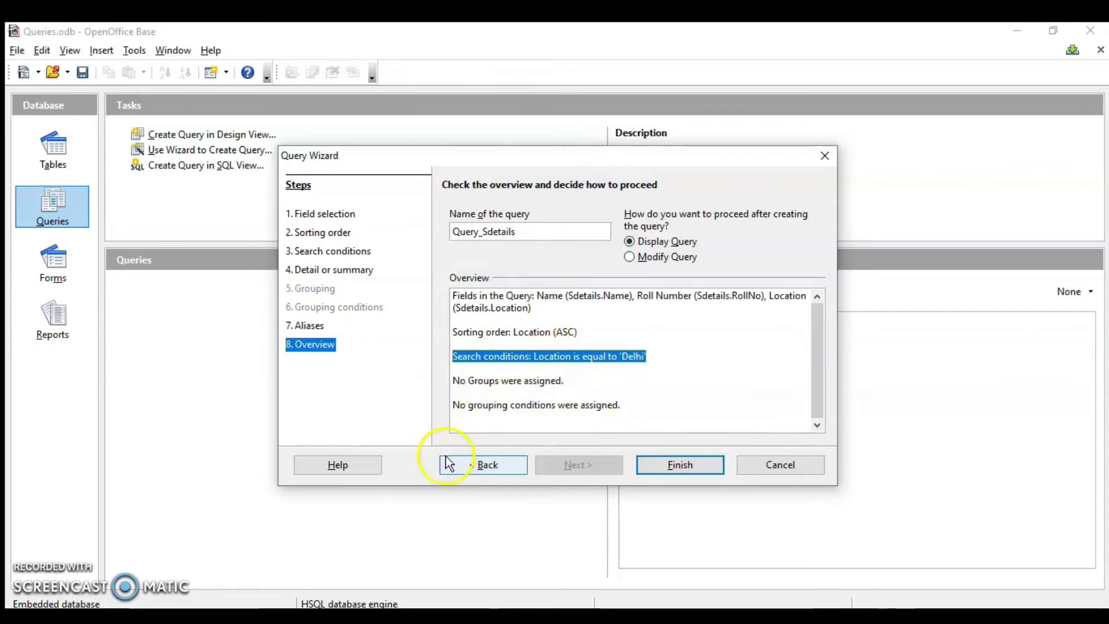
click(676, 466)
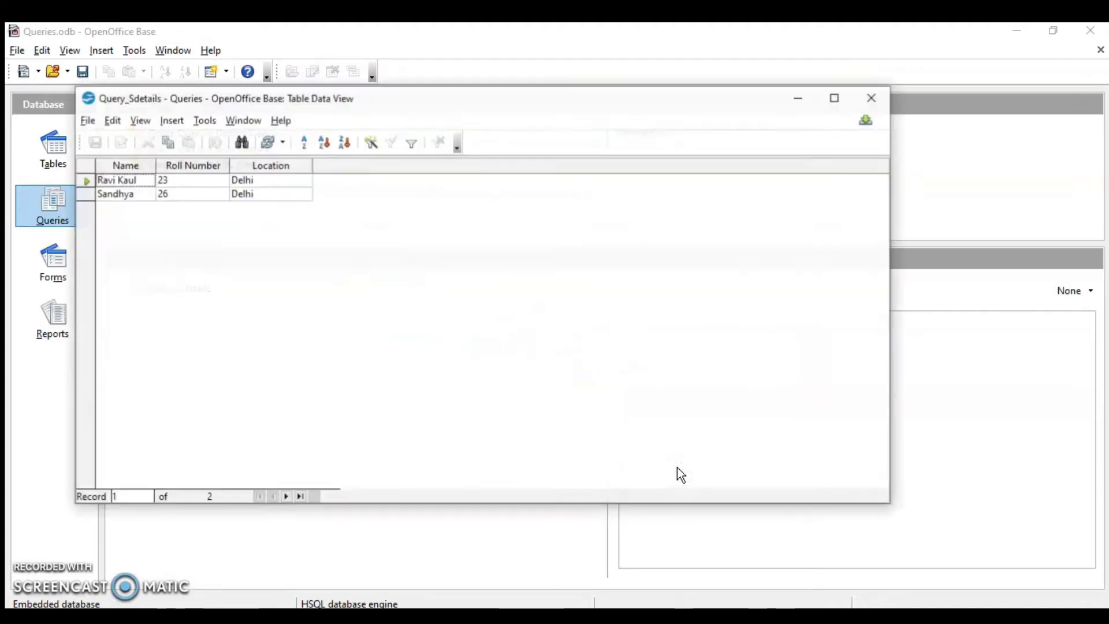
Step: Open the Sdetails table to compare its records with the query result, then return to the textbook PDF in Foxit PDF Reader
drag(428, 97, 712, 82)
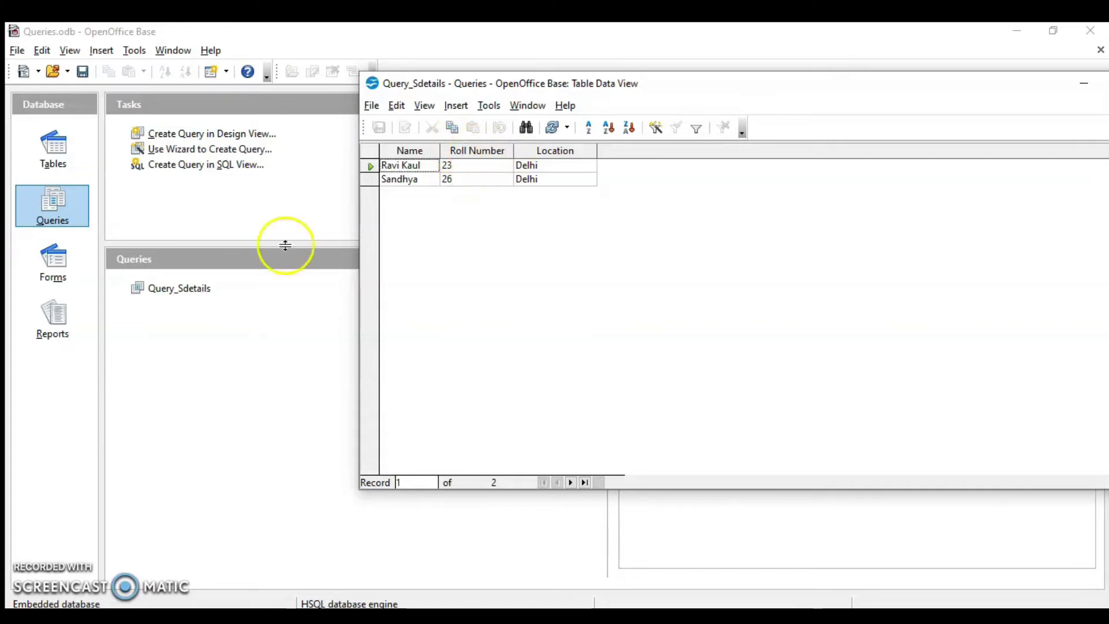
click(53, 149)
click(68, 160)
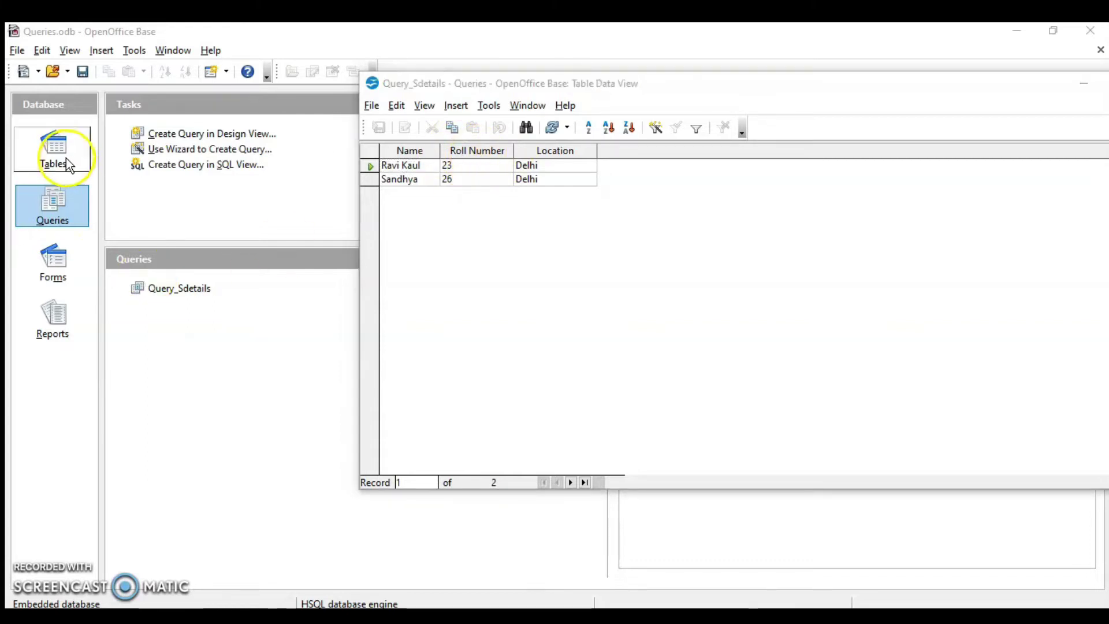
double_click(138, 291)
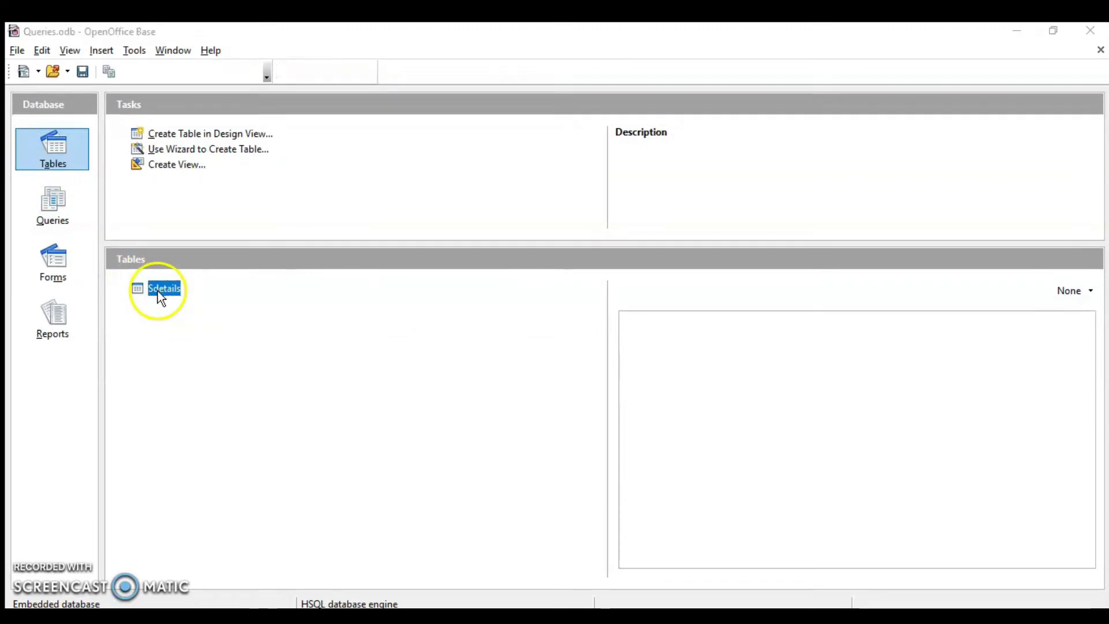
key(alt+Tab)
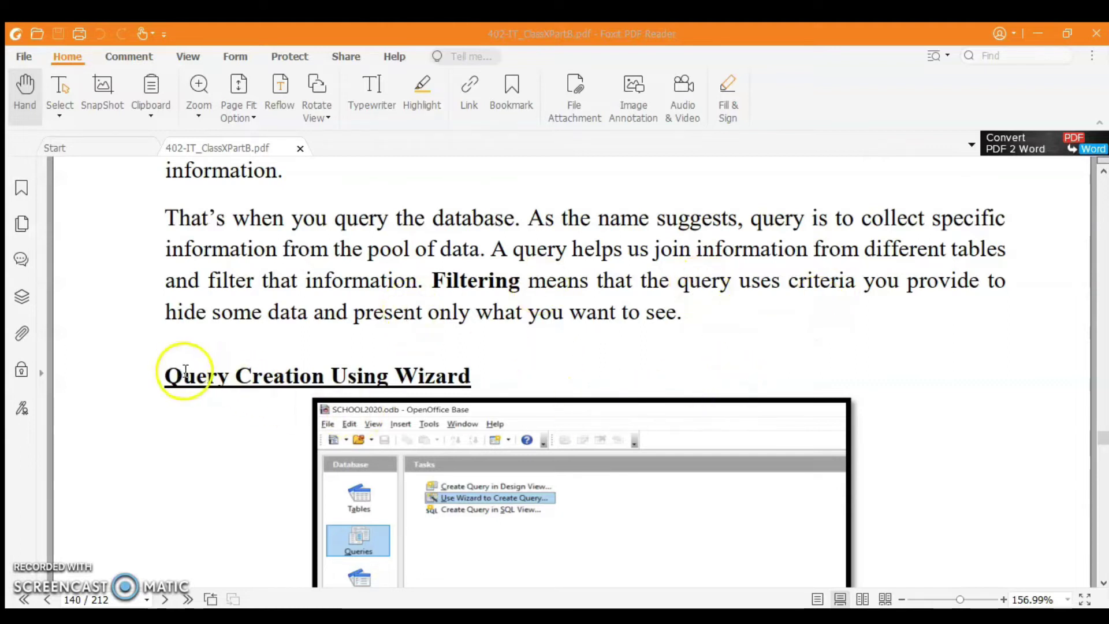
Step: Read the textbook's section on creating queries in Design View, covering the SELECT clauses, the SELECT * FROM <TABLENAME>; syntax and query execution in SQL View
scroll(124, 540, down, 10)
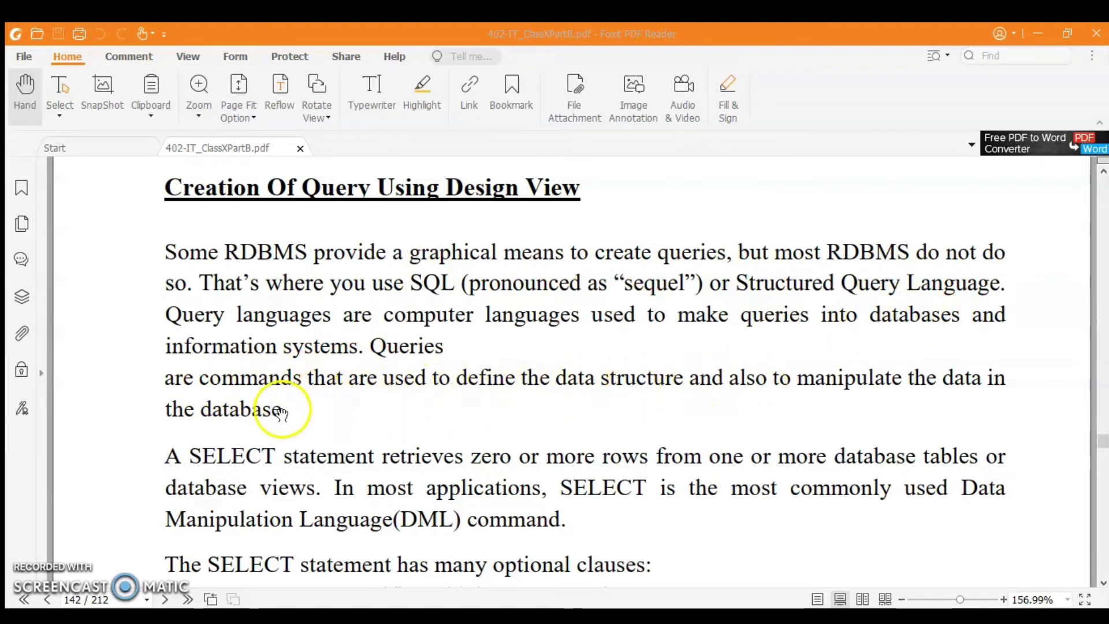
drag(385, 346, 451, 427)
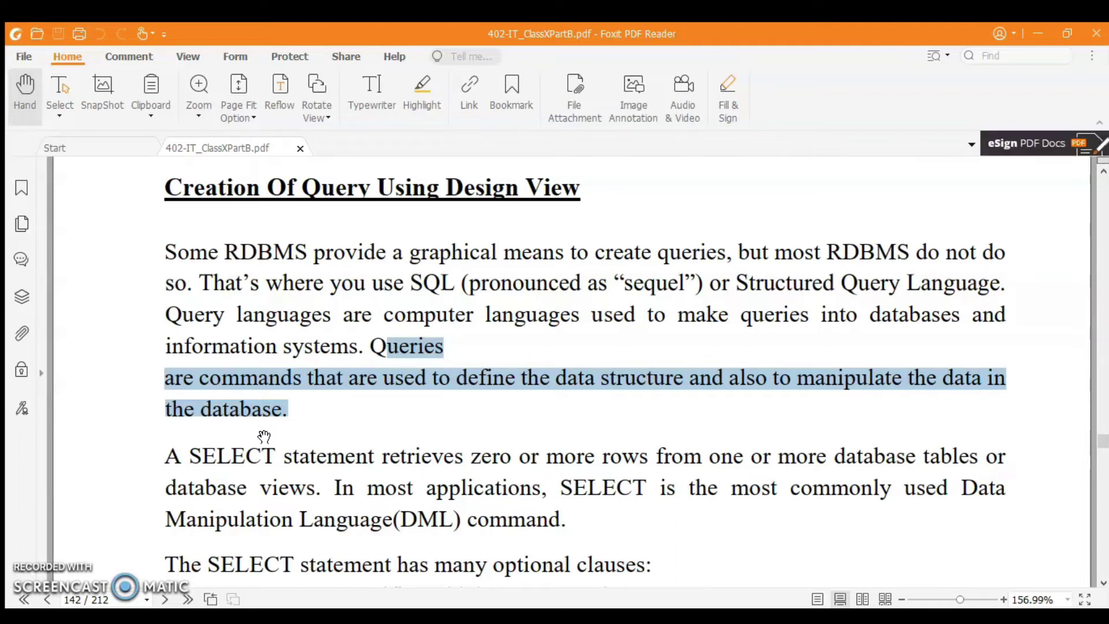
scroll(249, 432, down, 3)
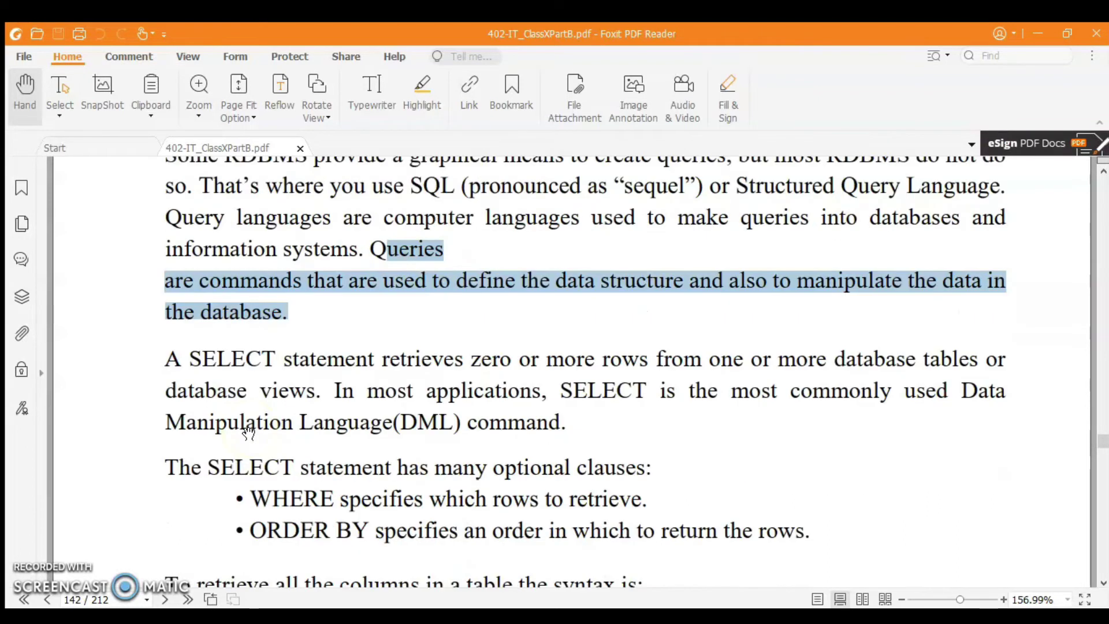
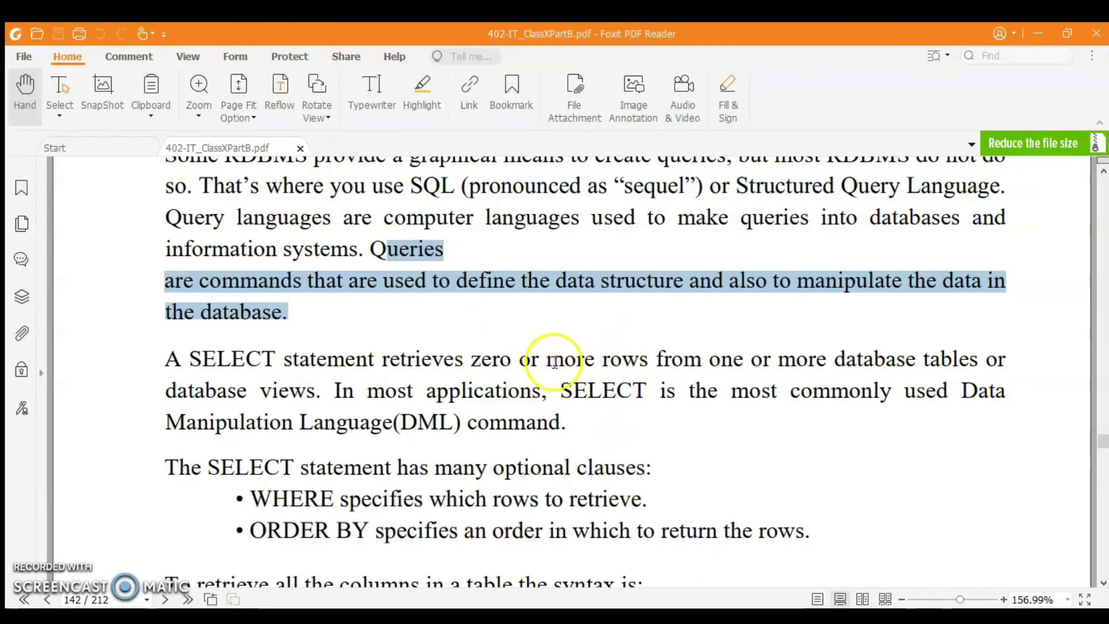
scroll(384, 425, down, 2)
scroll(376, 430, up, 1)
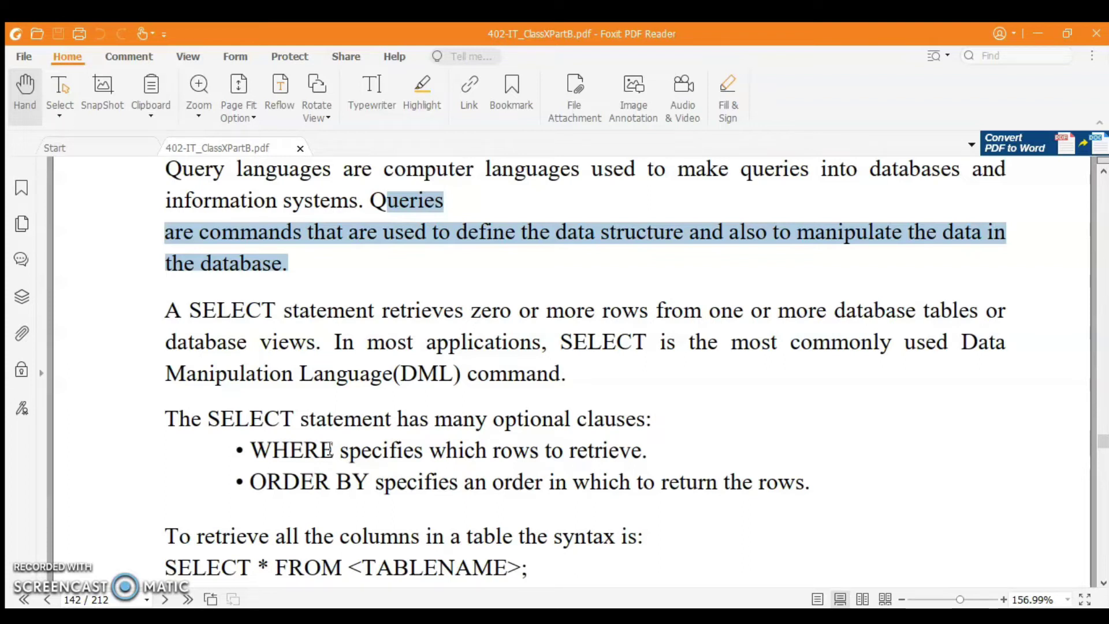
scroll(578, 370, down, 3)
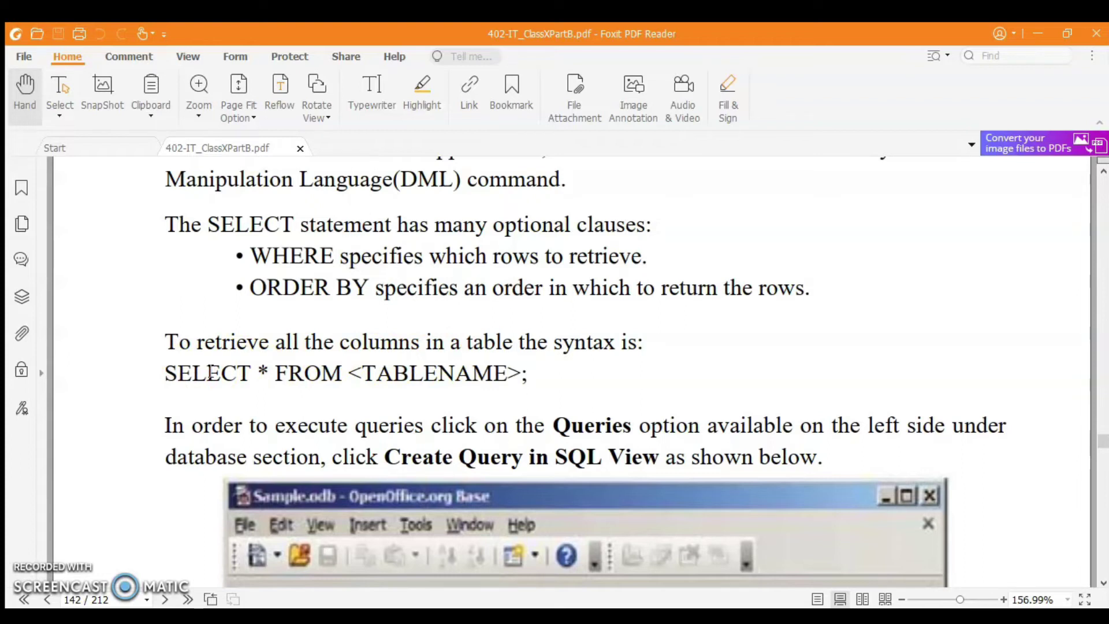
double_click(262, 372)
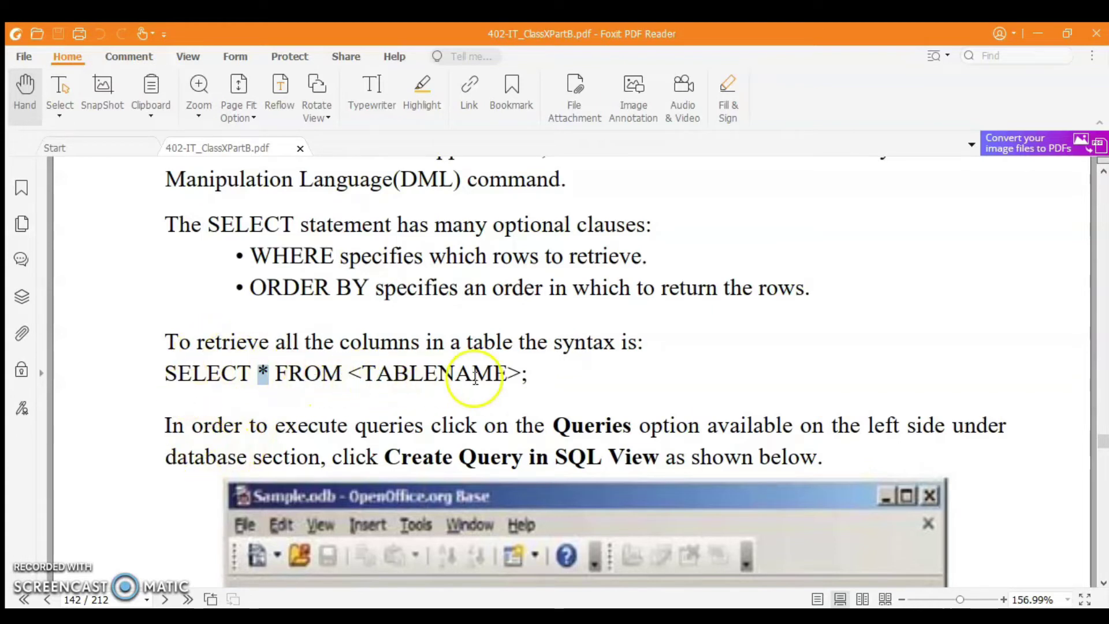
double_click(525, 373)
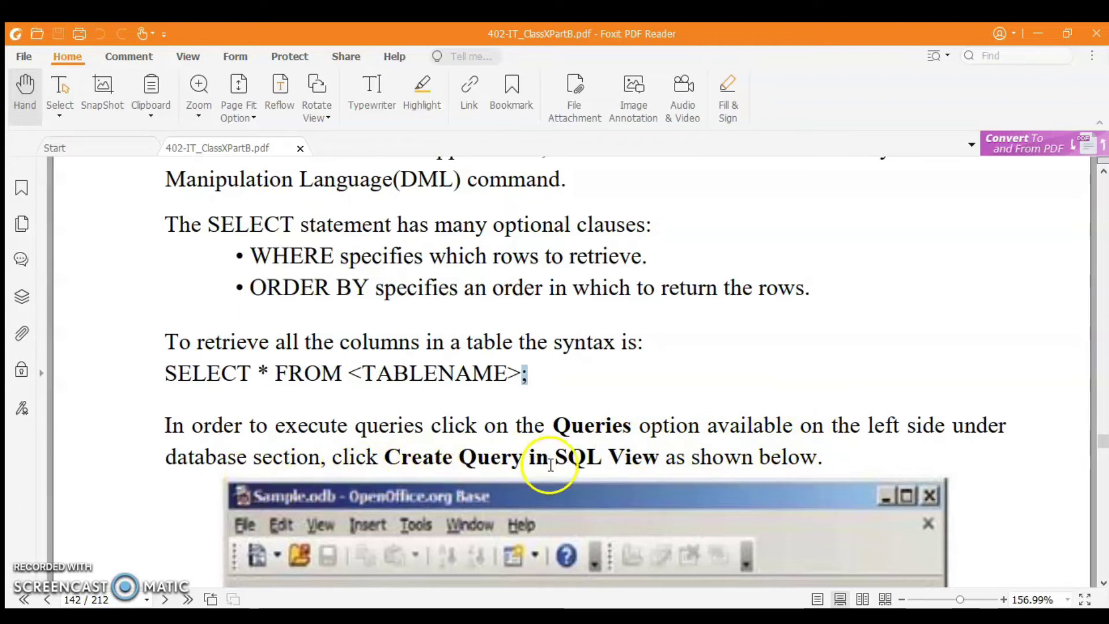
scroll(548, 457, down, 6)
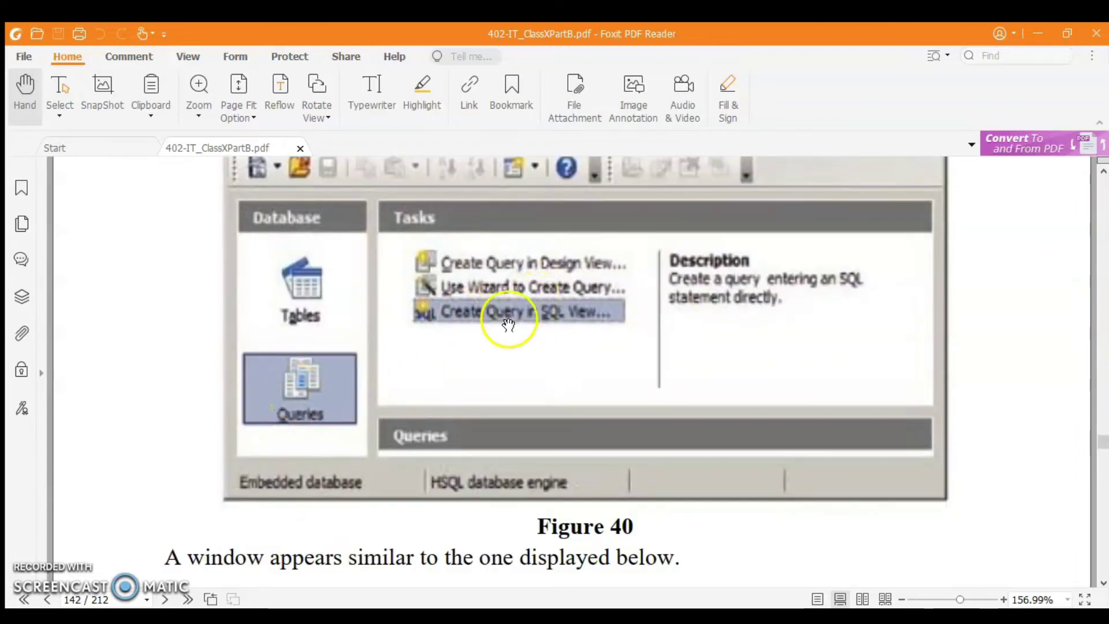
scroll(456, 361, down, 10)
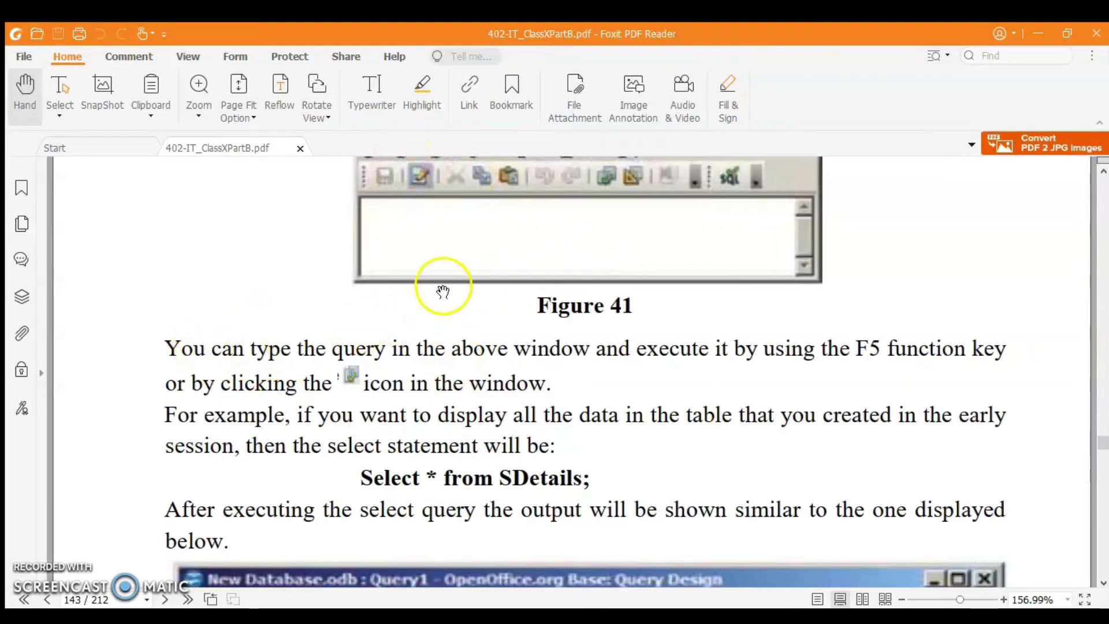
scroll(441, 288, up, 1)
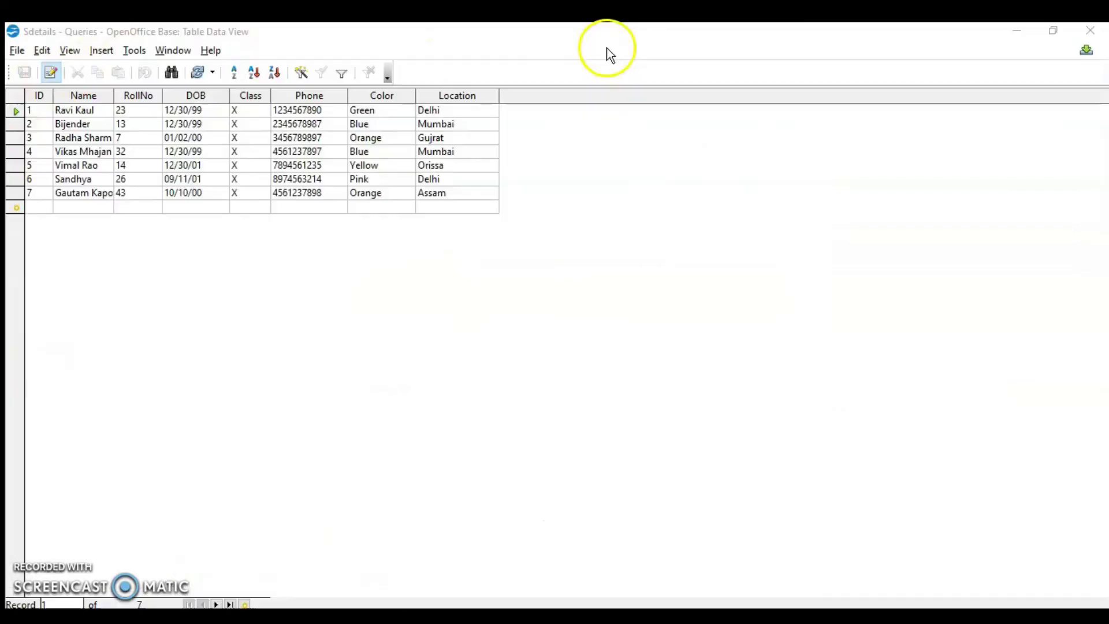
Step: Close the Sdetails table in OpenOffice Base, create a query in SQL View with the statement Select * from Sdetails; and run it
click(1090, 30)
click(64, 208)
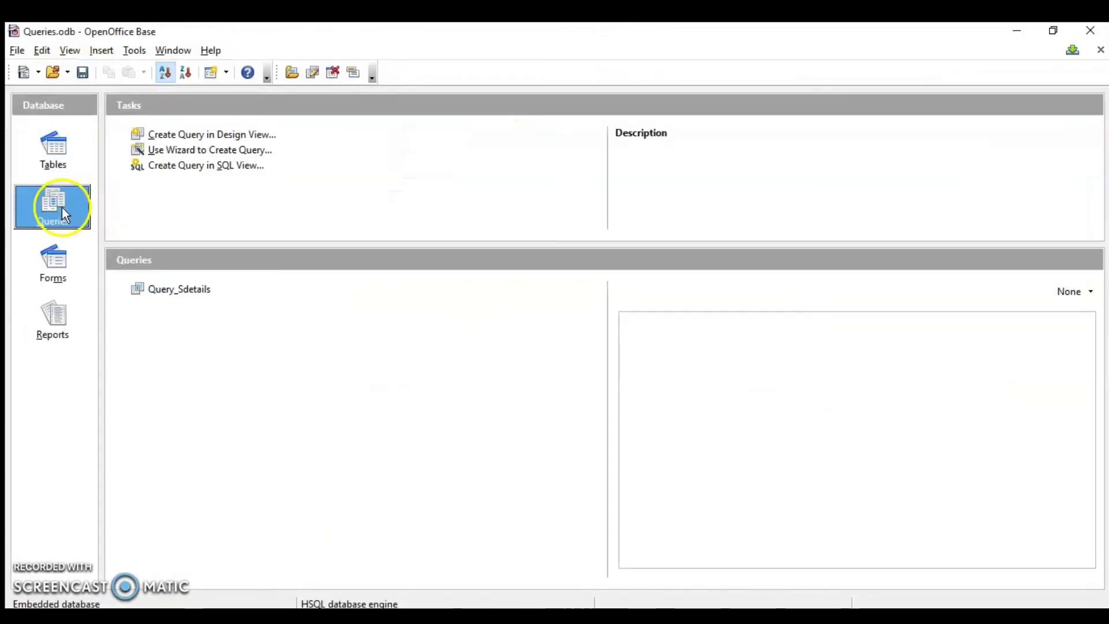
click(198, 169)
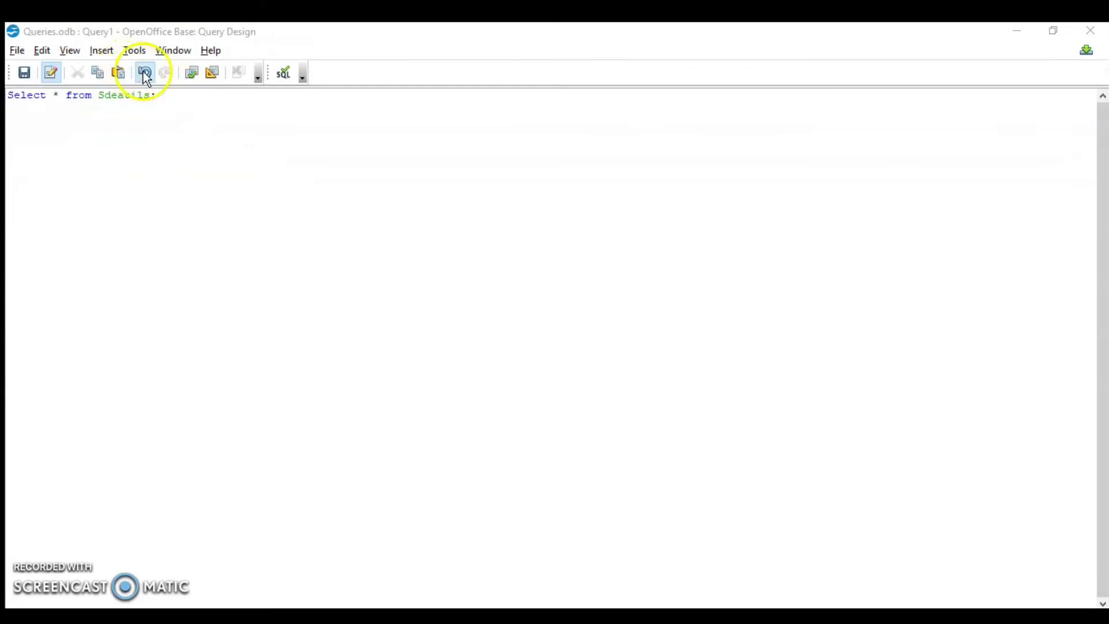
click(194, 70)
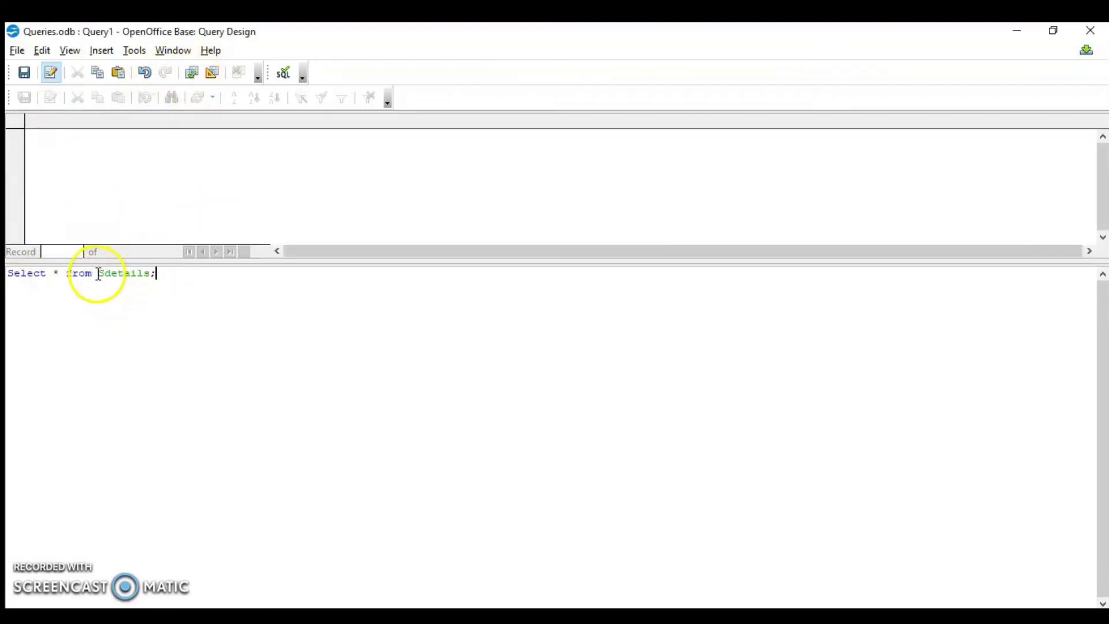
drag(97, 274, 202, 272)
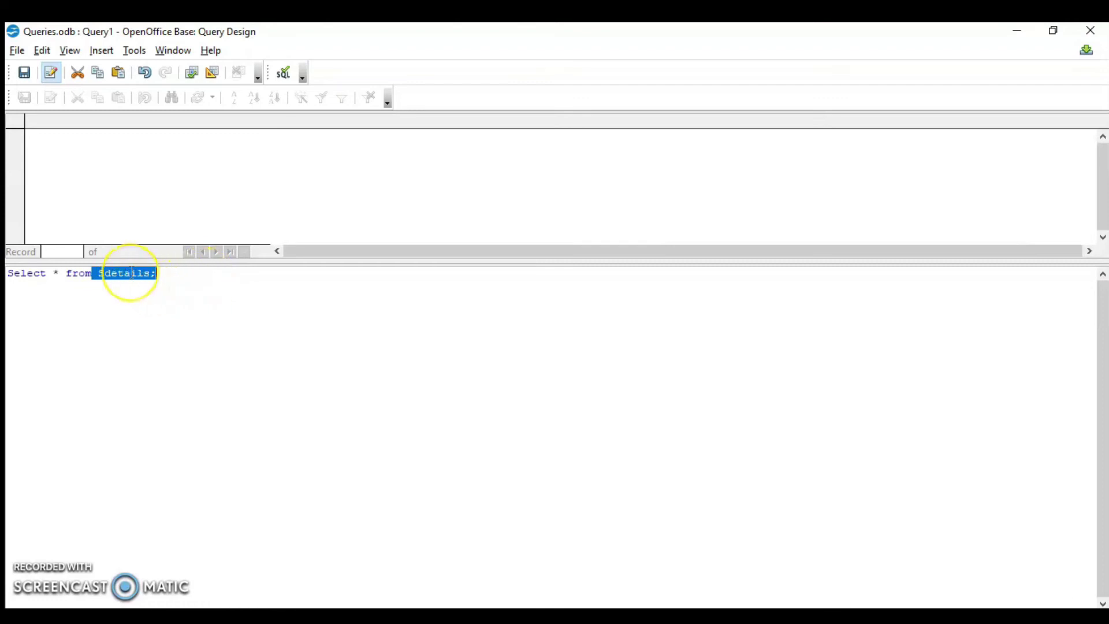
click(190, 73)
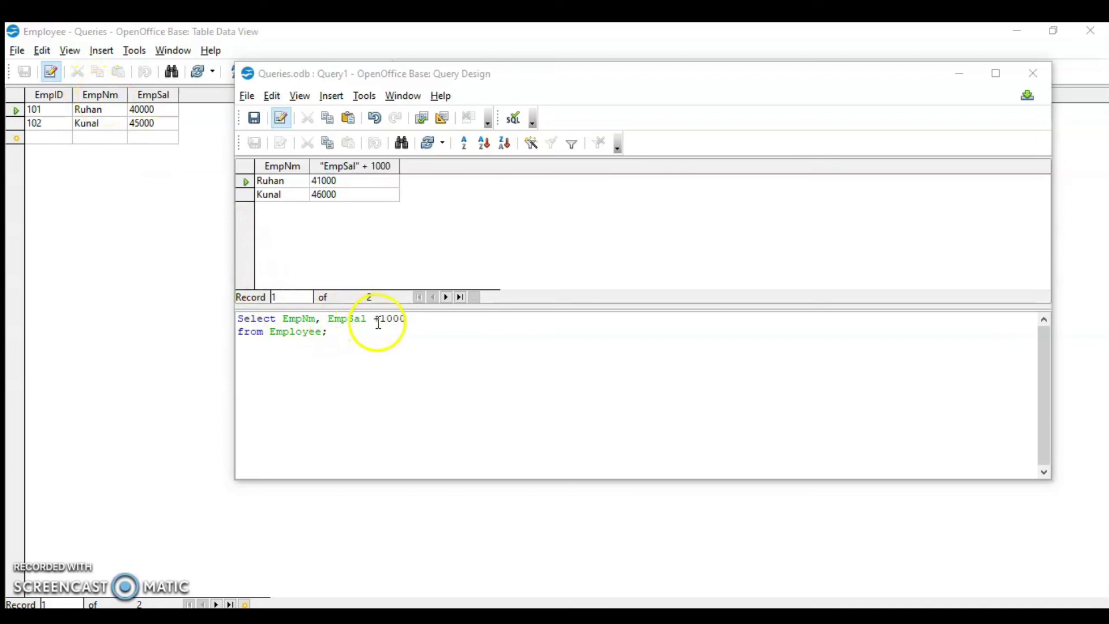
Step: Change the salary expression in the Employee query to EmpSal-1000 and run the query
drag(369, 318, 381, 319)
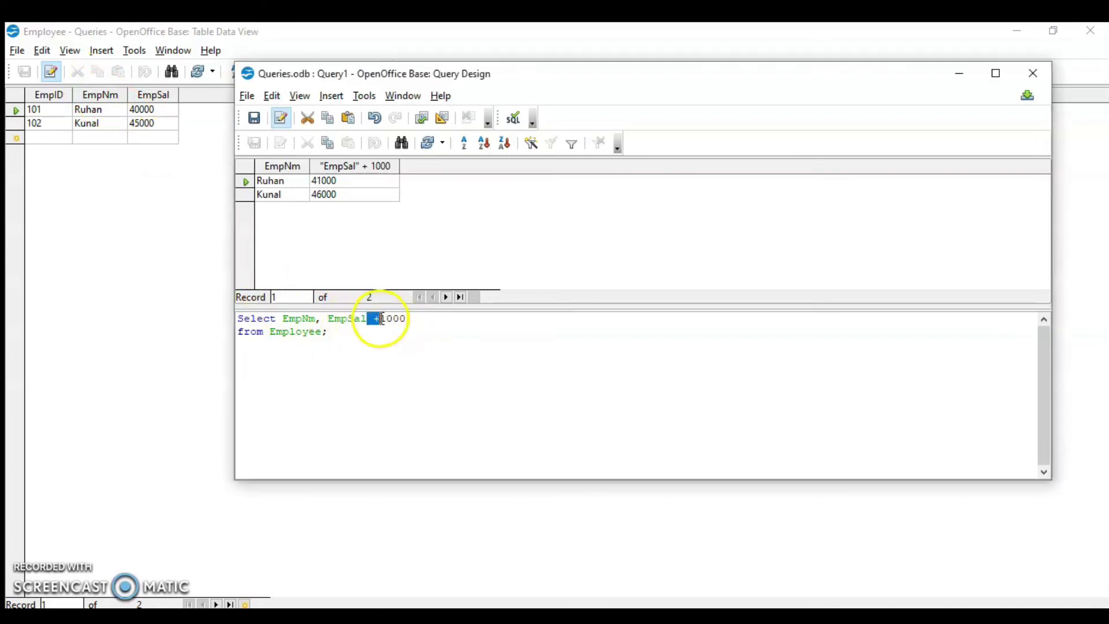
text(-)
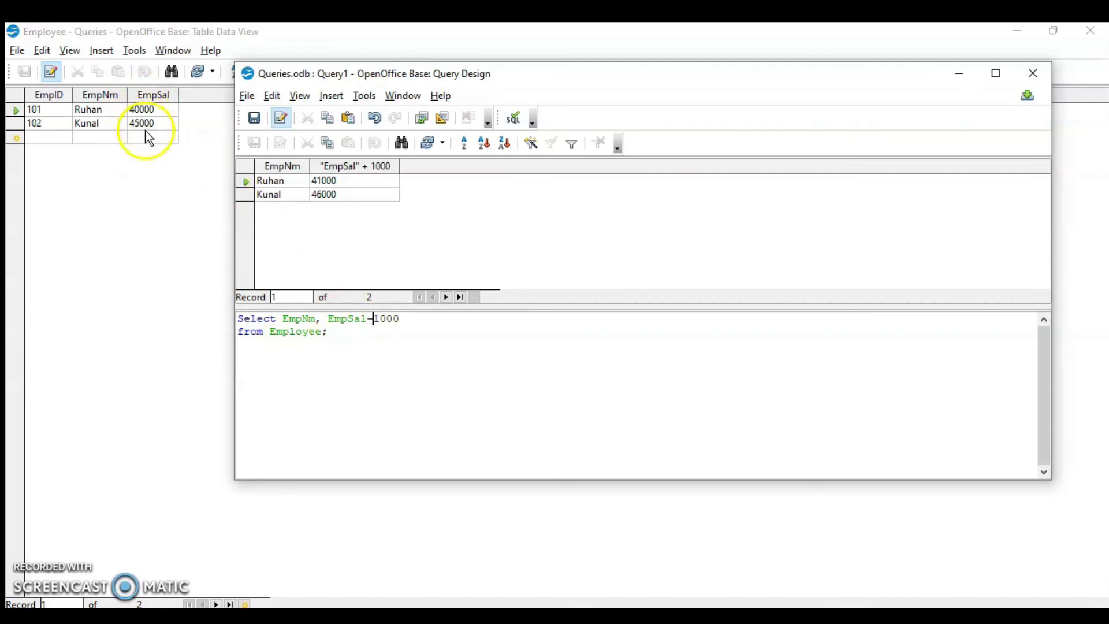
click(419, 121)
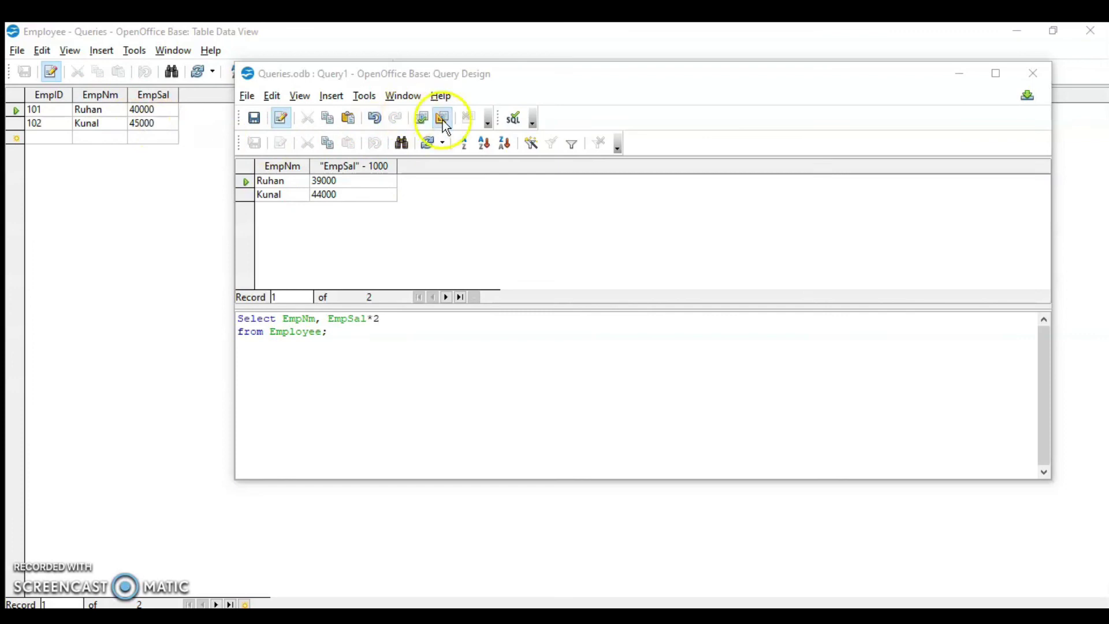
Step: Run the Employee query with the salary expression EmpSal*2, and again with EmpSal/2
click(422, 119)
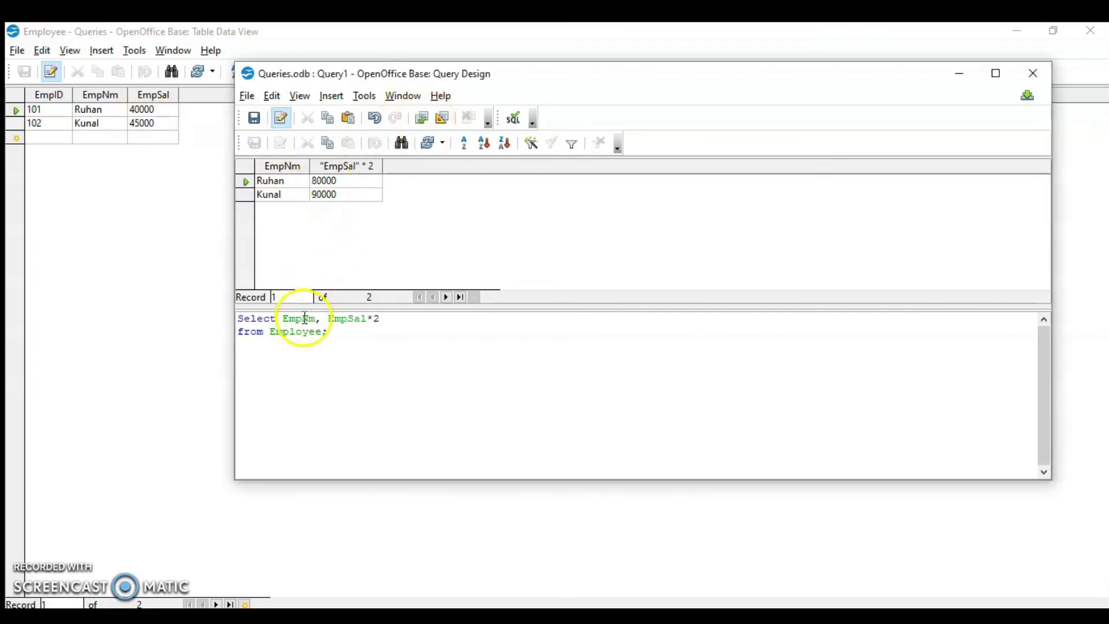
drag(374, 318, 369, 318)
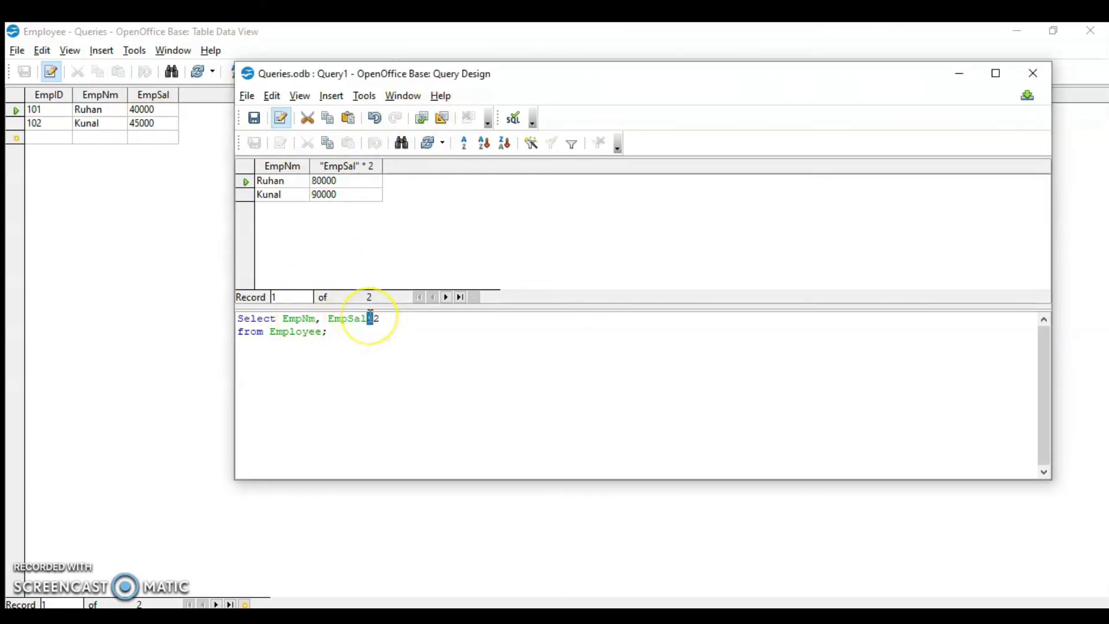
text(/)
click(428, 143)
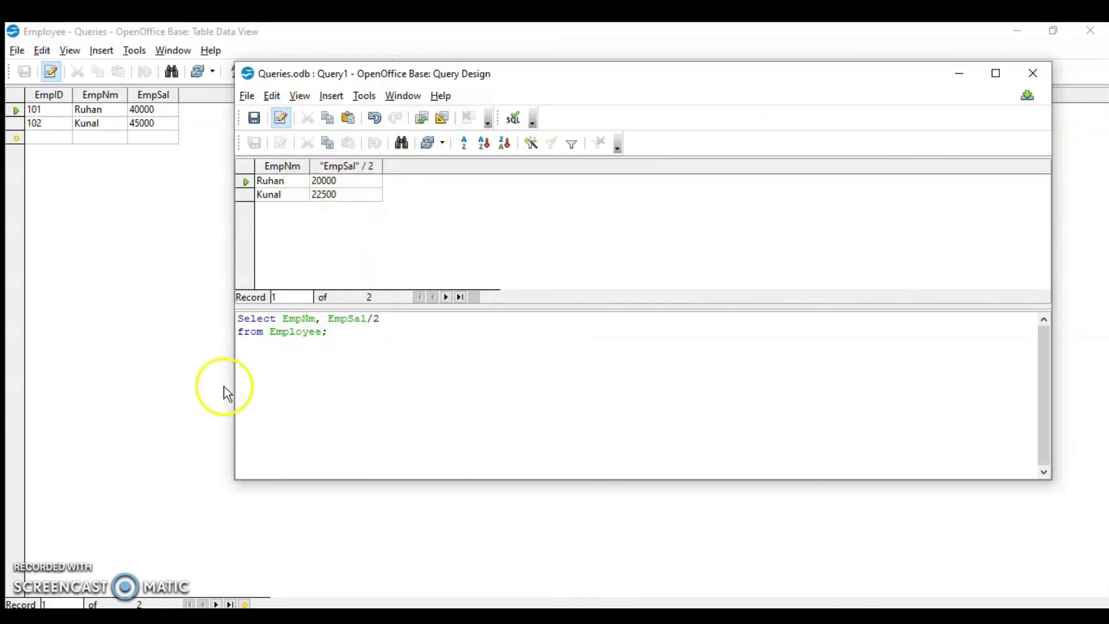
Step: Switch to the textbook in Foxit PDF Reader and read the Grouping of Data section on the WHERE clause
key(alt+Tab)
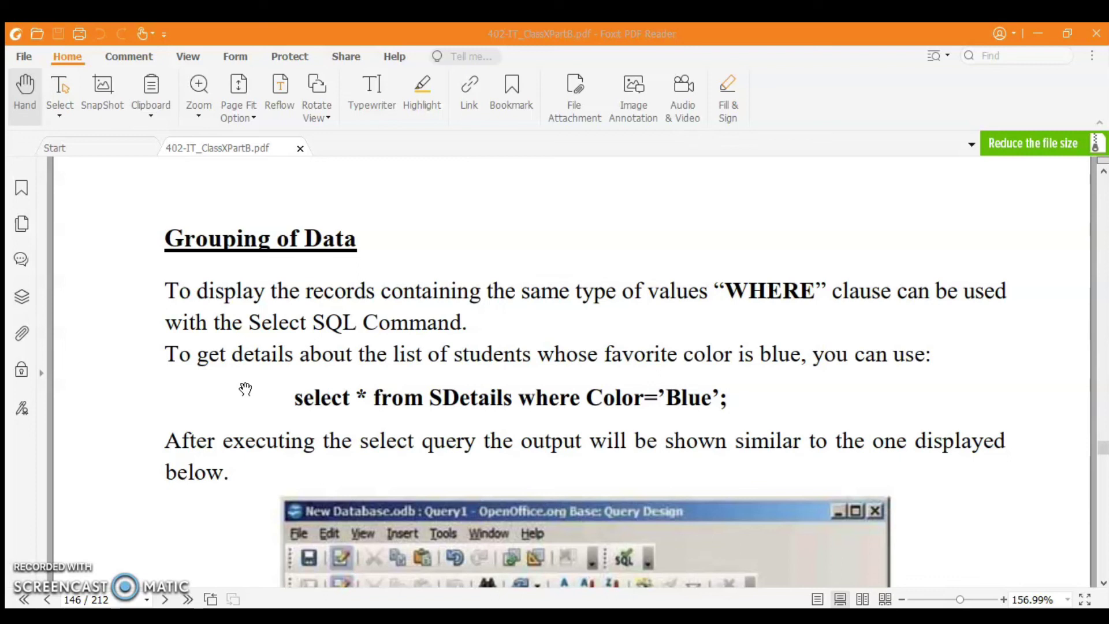
scroll(245, 388, down, 5)
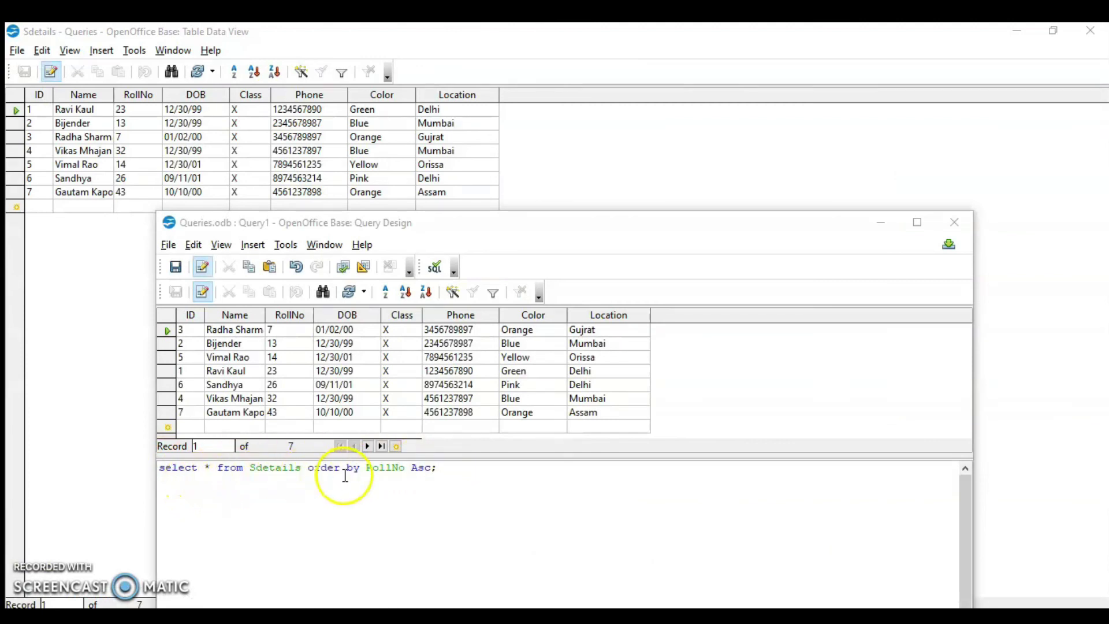
Step: Change the Sdetails query's sorting to order by Name Desc and run the query
double_click(385, 468)
text(Name)
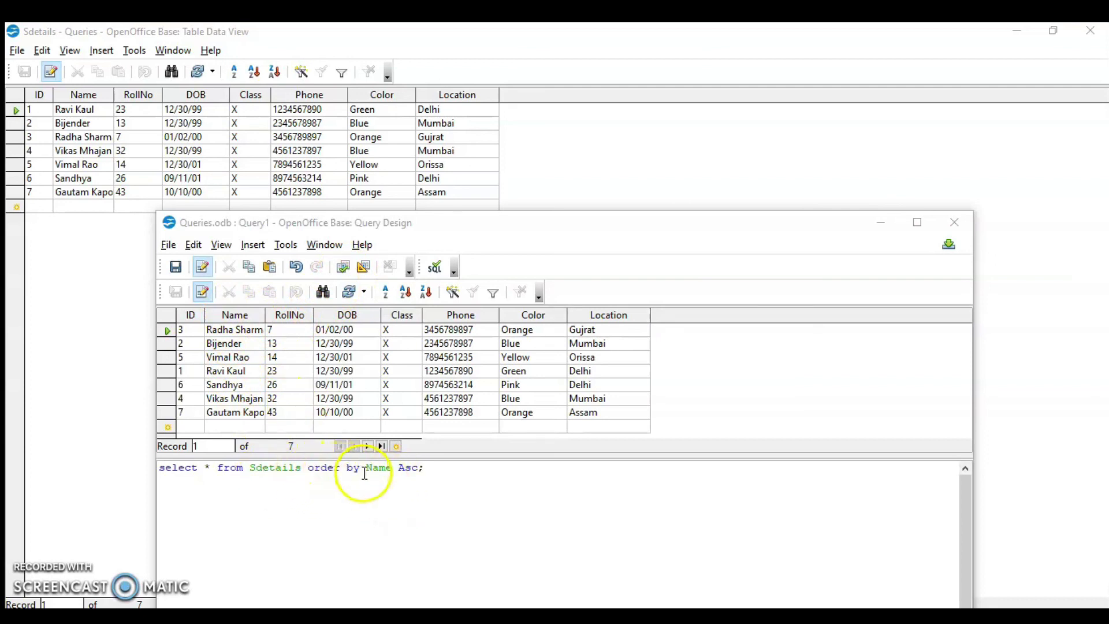
double_click(404, 469)
key(BackSpace)
text(Desc)
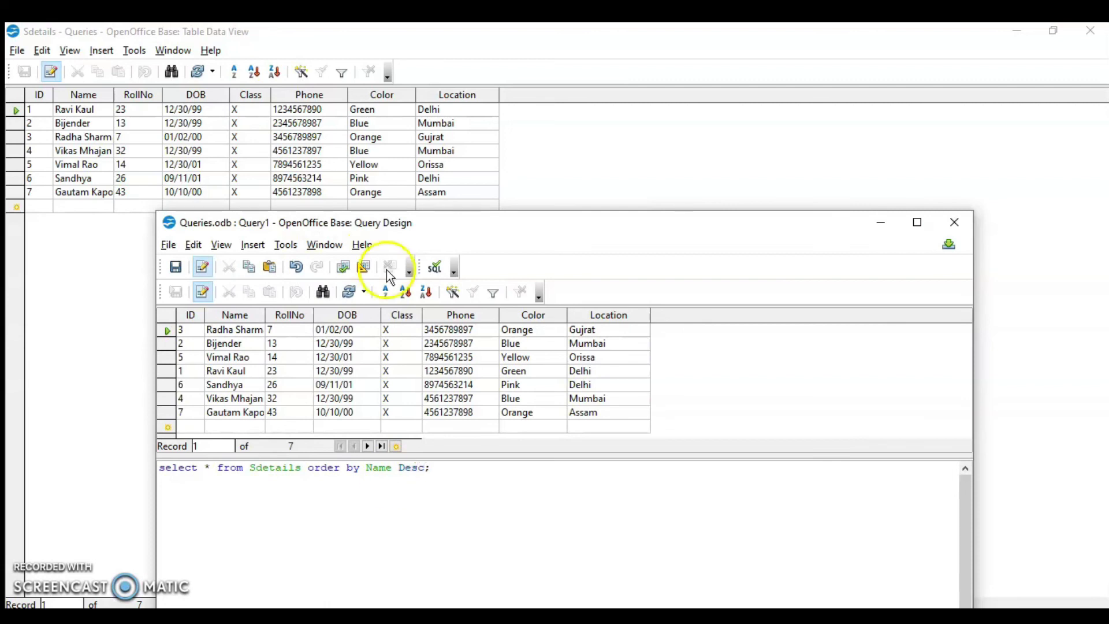
click(345, 268)
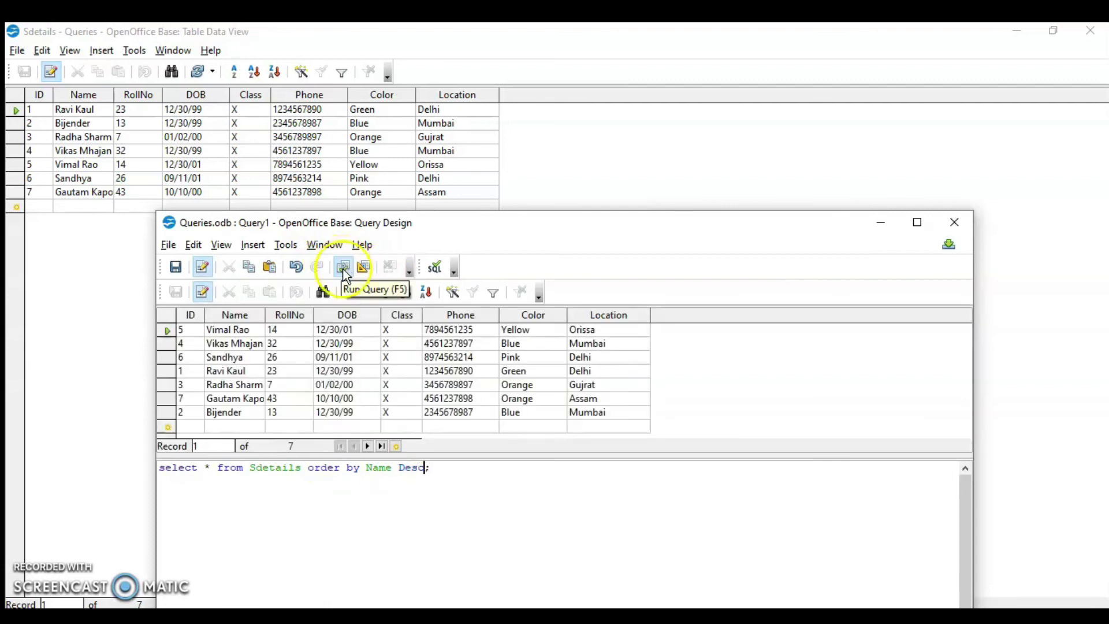